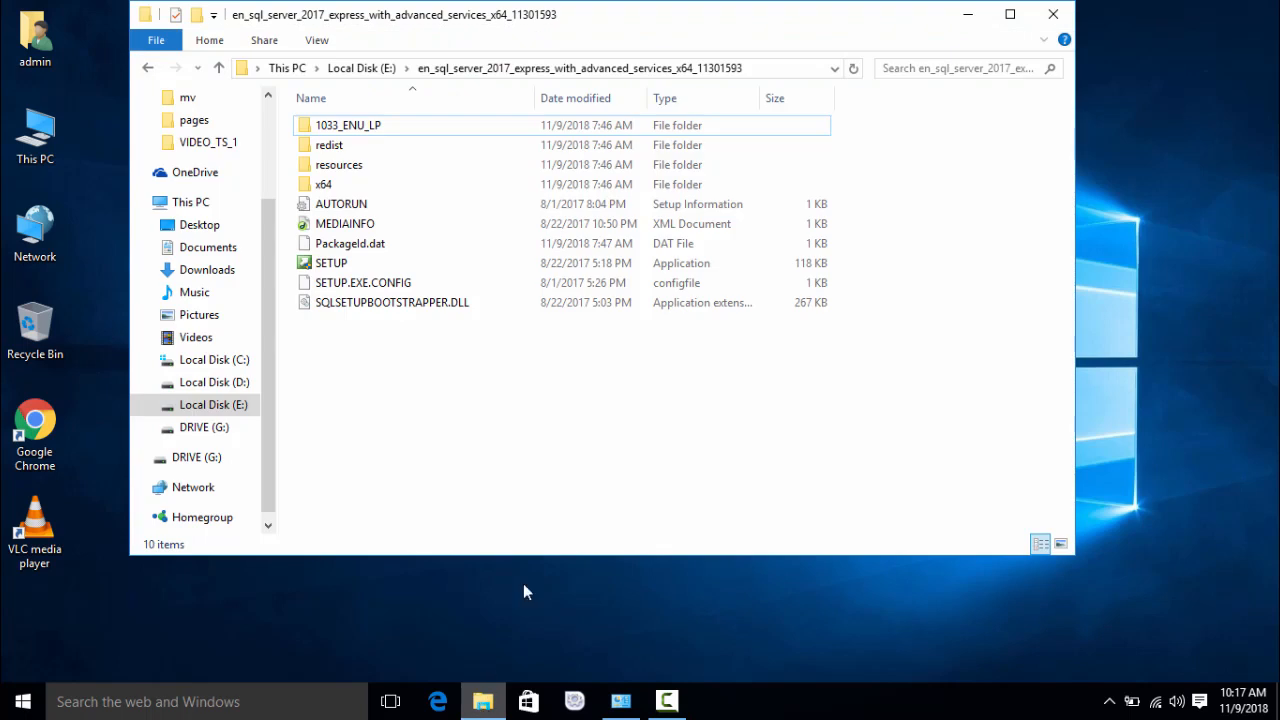
Step: Refresh the drive listing and open the SQL Server 2017 Express setup folder
{"action": "right_click", "coordinate": [519, 378]}
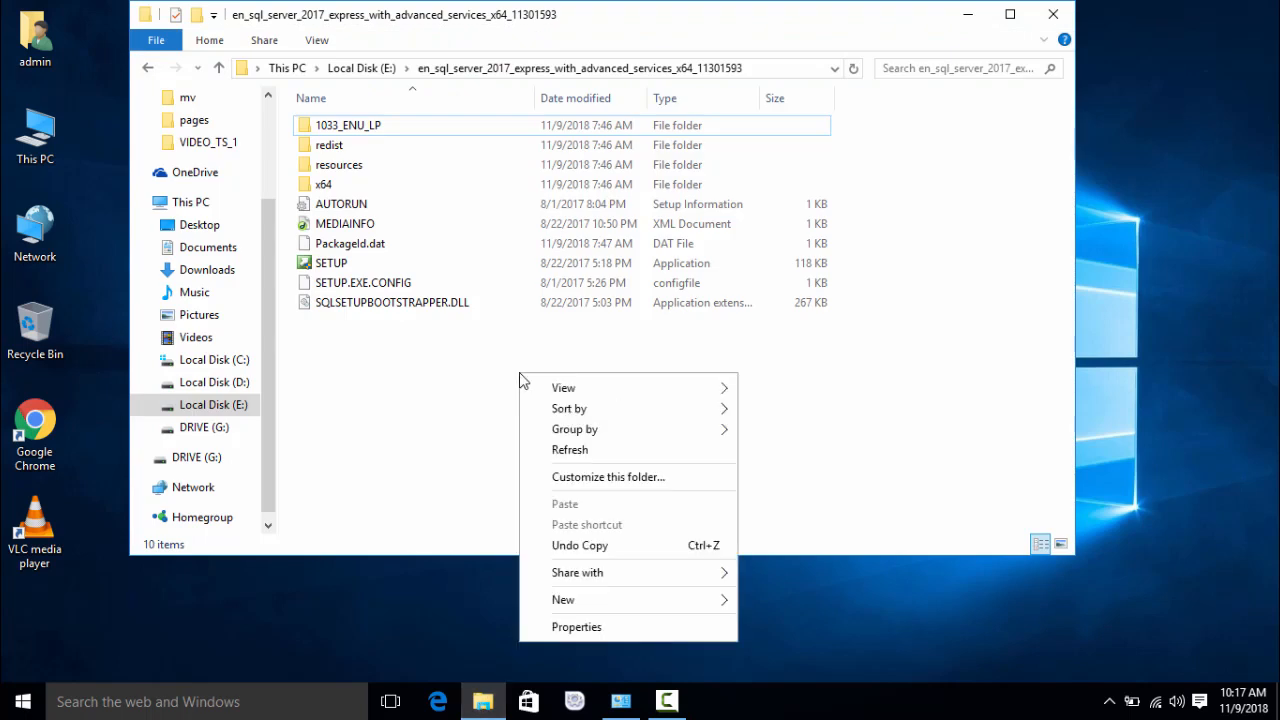
{"action": "left_click", "coordinate": [570, 449]}
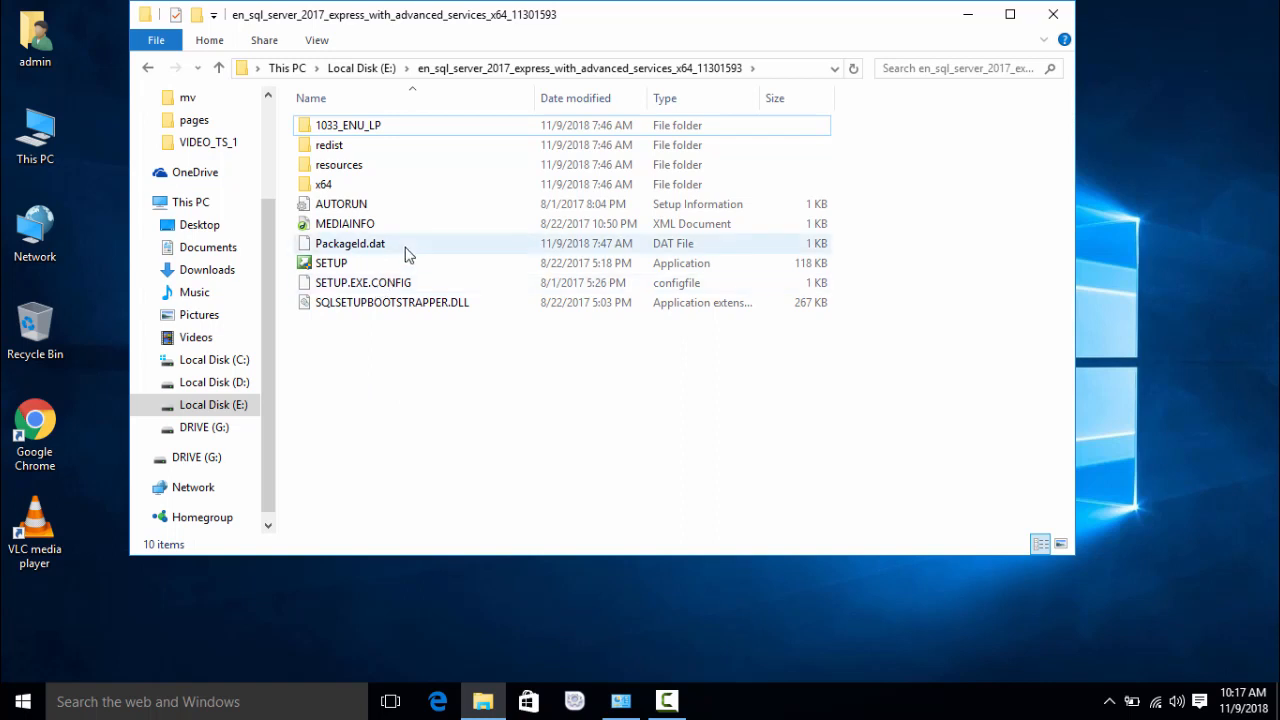
{"action": "key", "text": "BackSpace"}
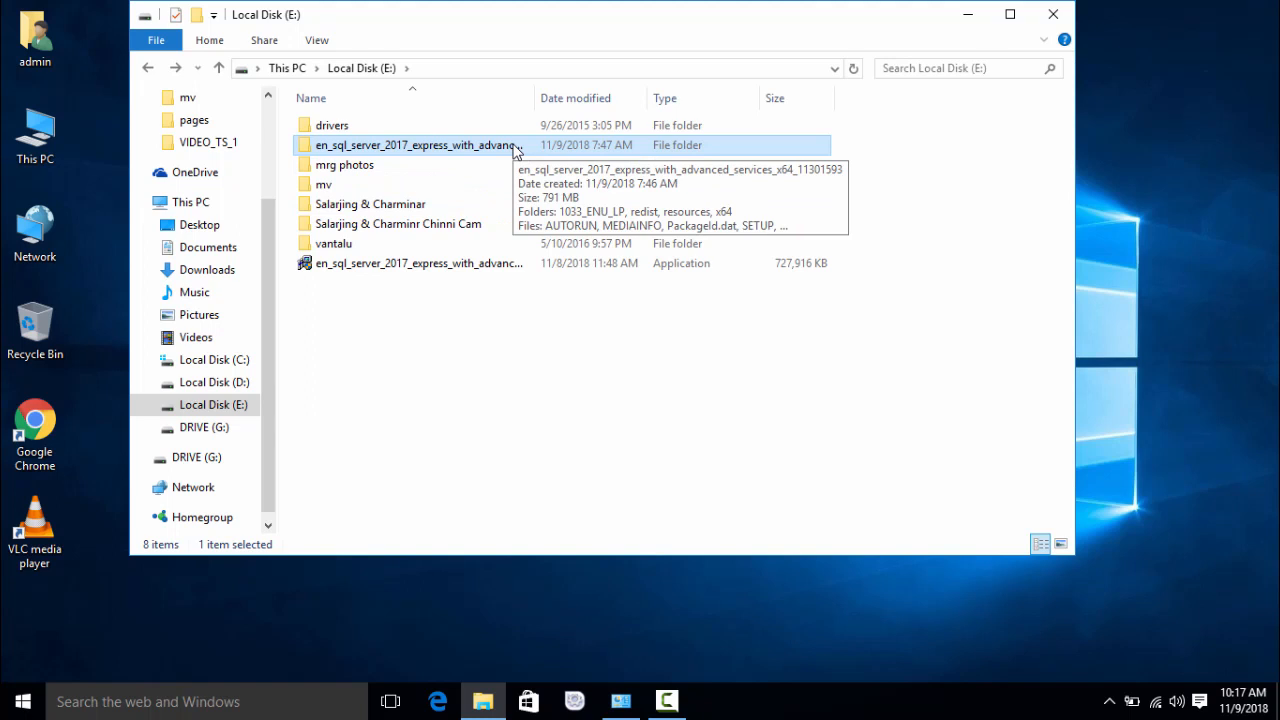
{"action": "double_click", "coordinate": [516, 148]}
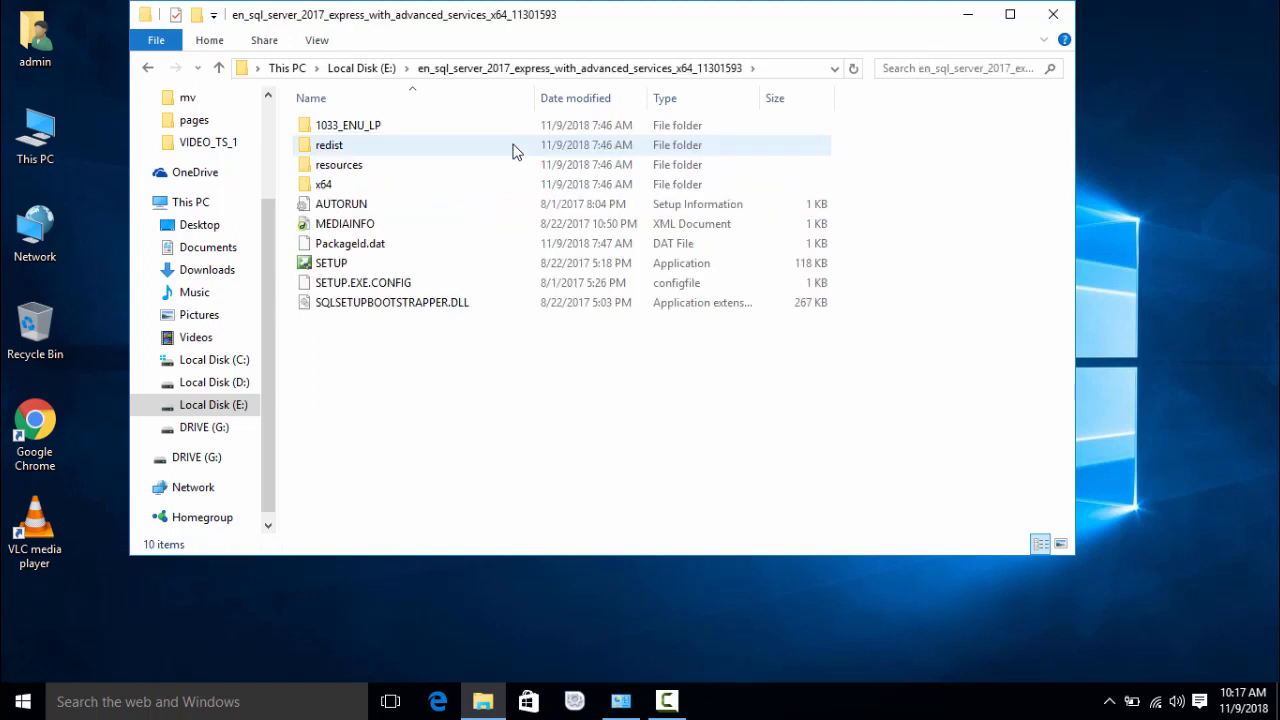
Step: Run SETUP and start a new stand-alone SQL Server installation from the Installation Center
{"action": "left_click", "coordinate": [371, 267]}
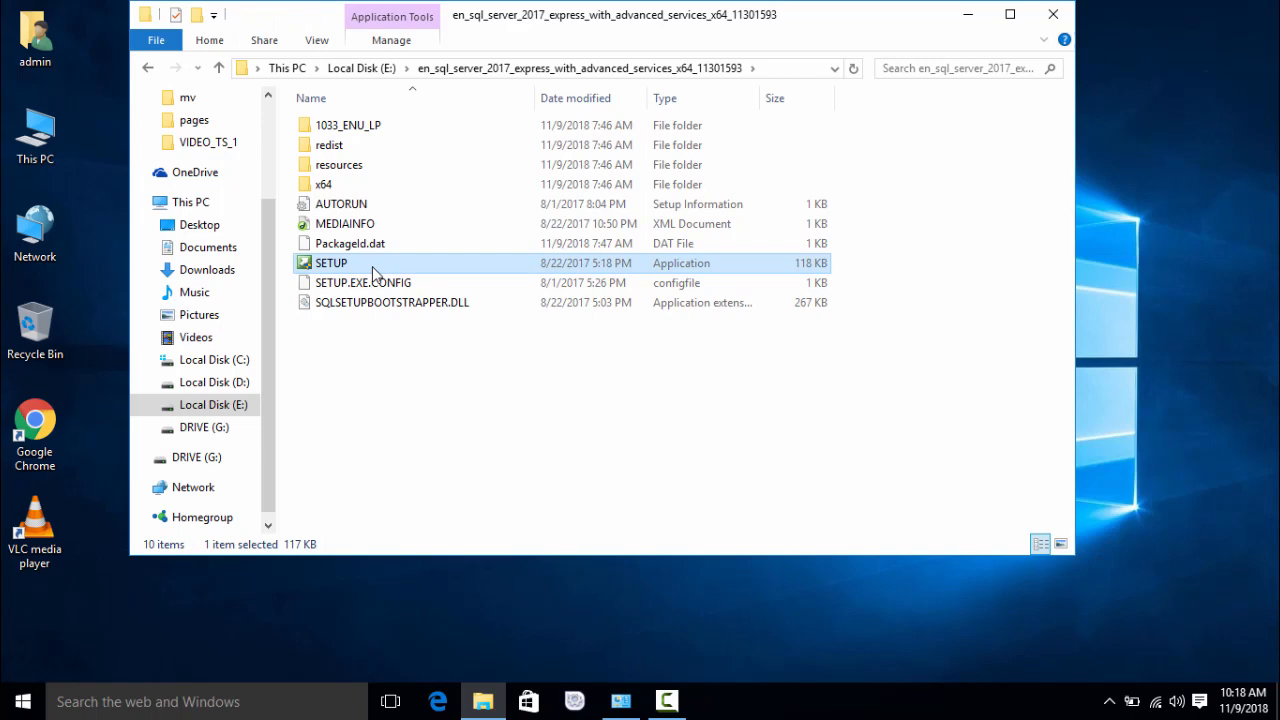
{"action": "double_click", "coordinate": [372, 264]}
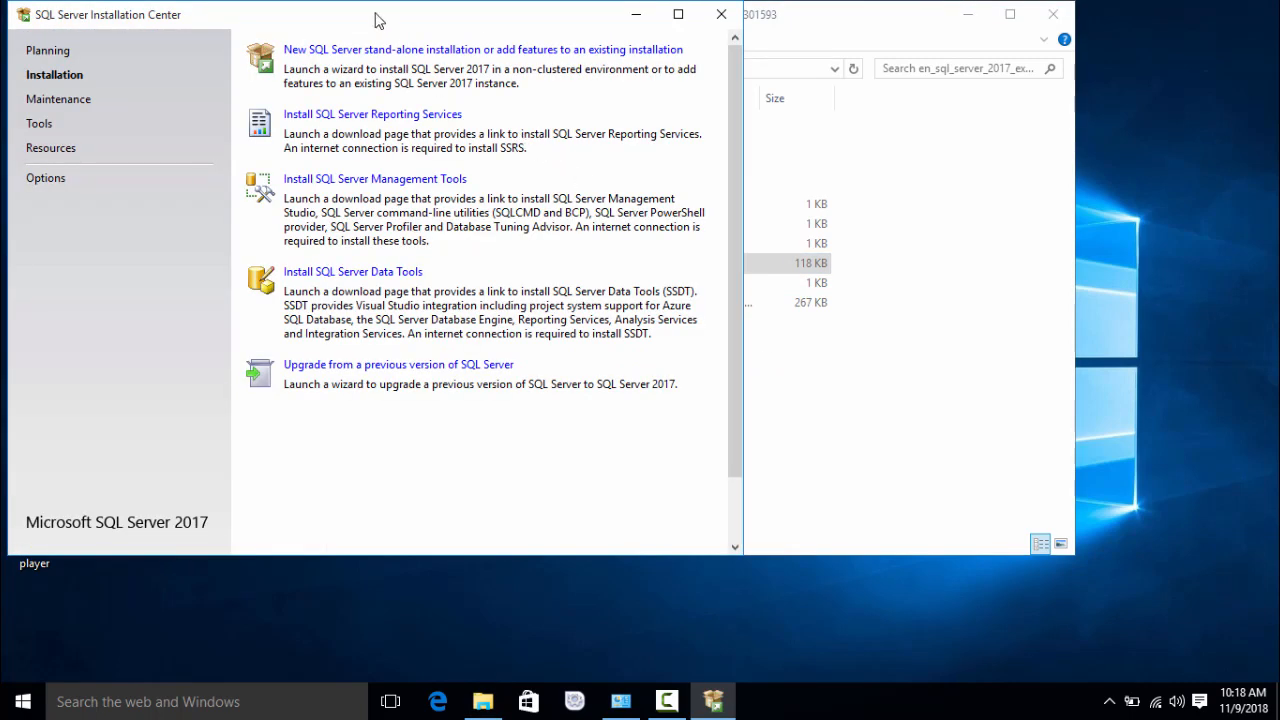
{"action": "left_click_drag", "start_coordinate": [377, 20], "coordinate": [507, 57]}
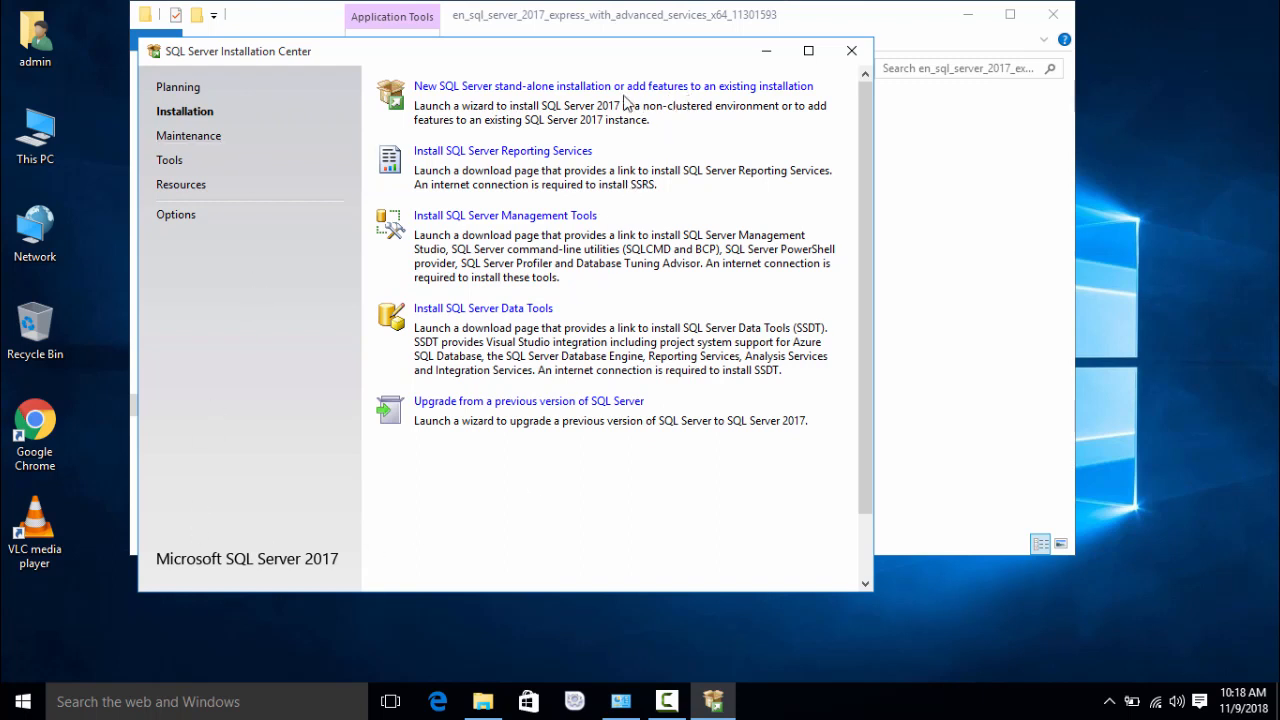
{"action": "left_click", "coordinate": [576, 90]}
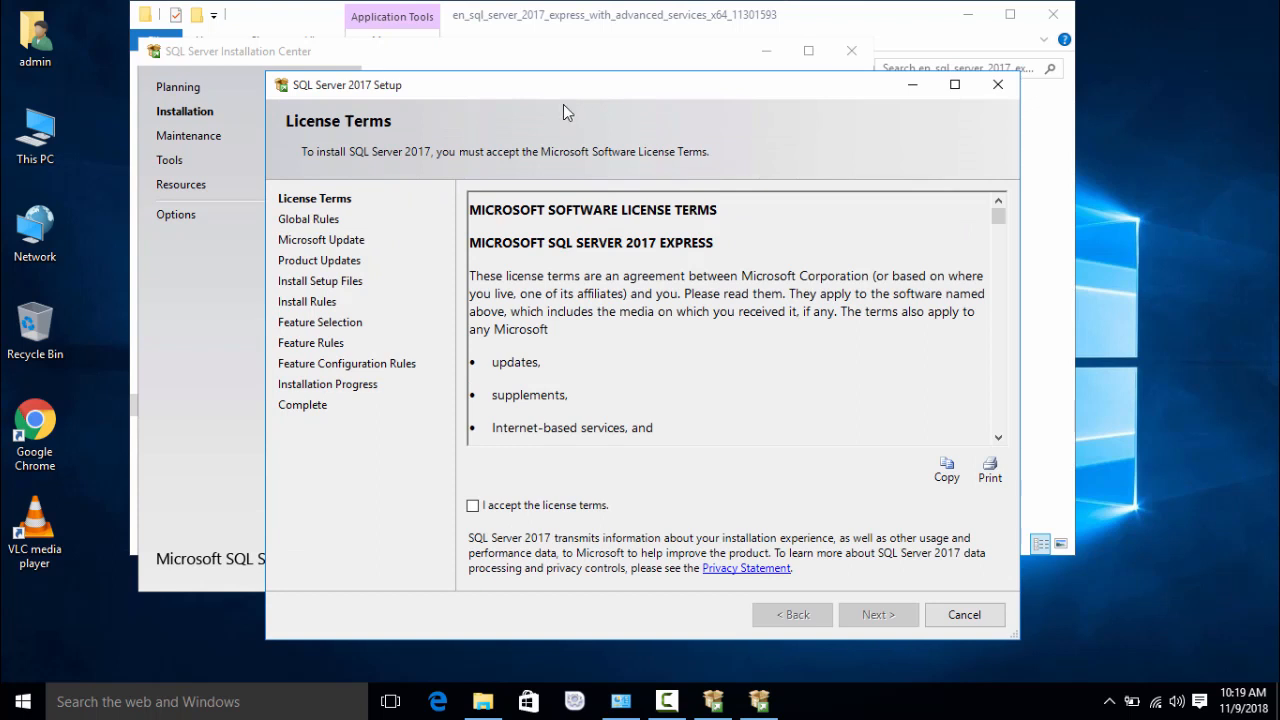
Step: Accept the SQL Server 2017 license terms and continue
{"action": "left_click", "coordinate": [473, 506]}
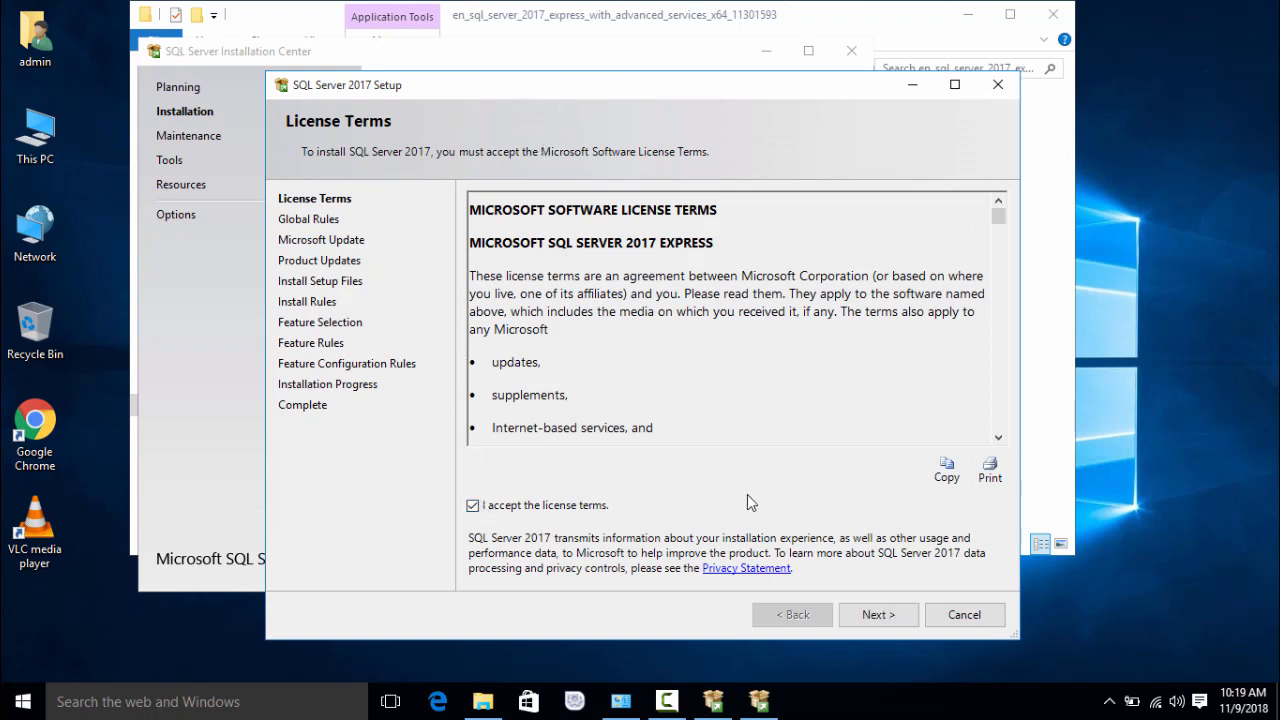
{"action": "left_click", "coordinate": [873, 618]}
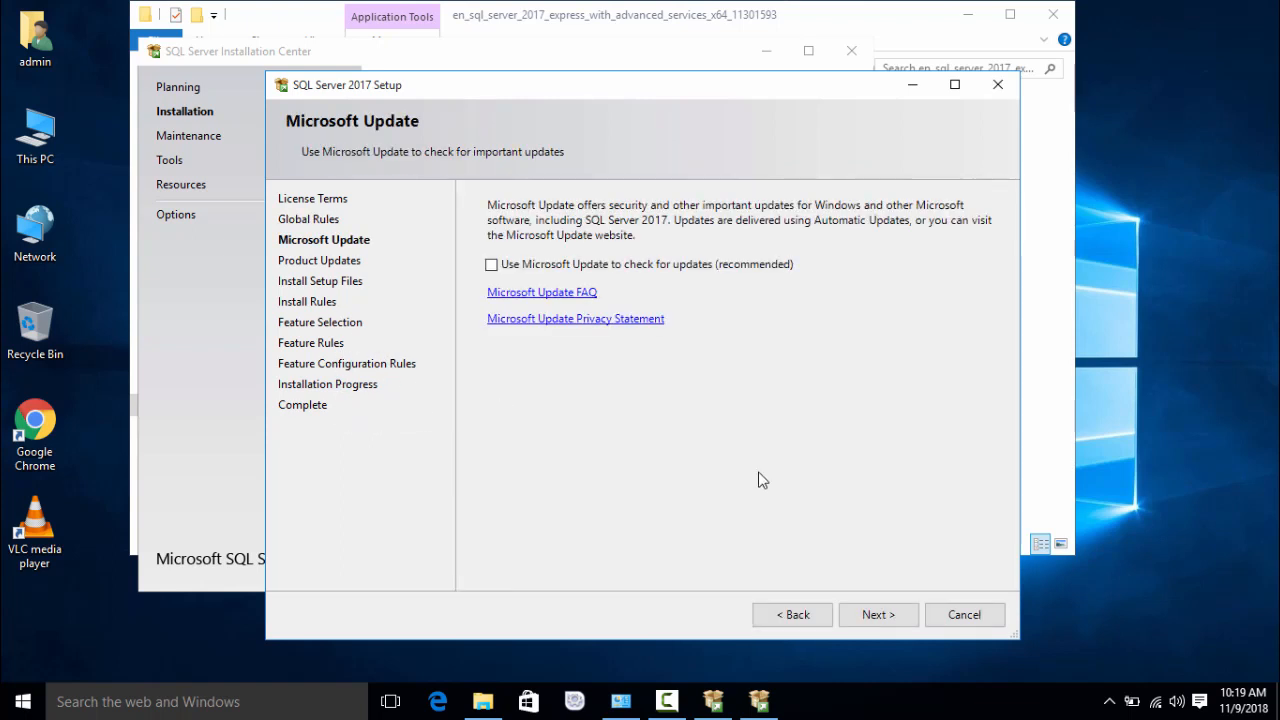
Step: Skip Microsoft Update and continue past the Product Updates error 0x80070422
{"action": "left_click", "coordinate": [878, 614]}
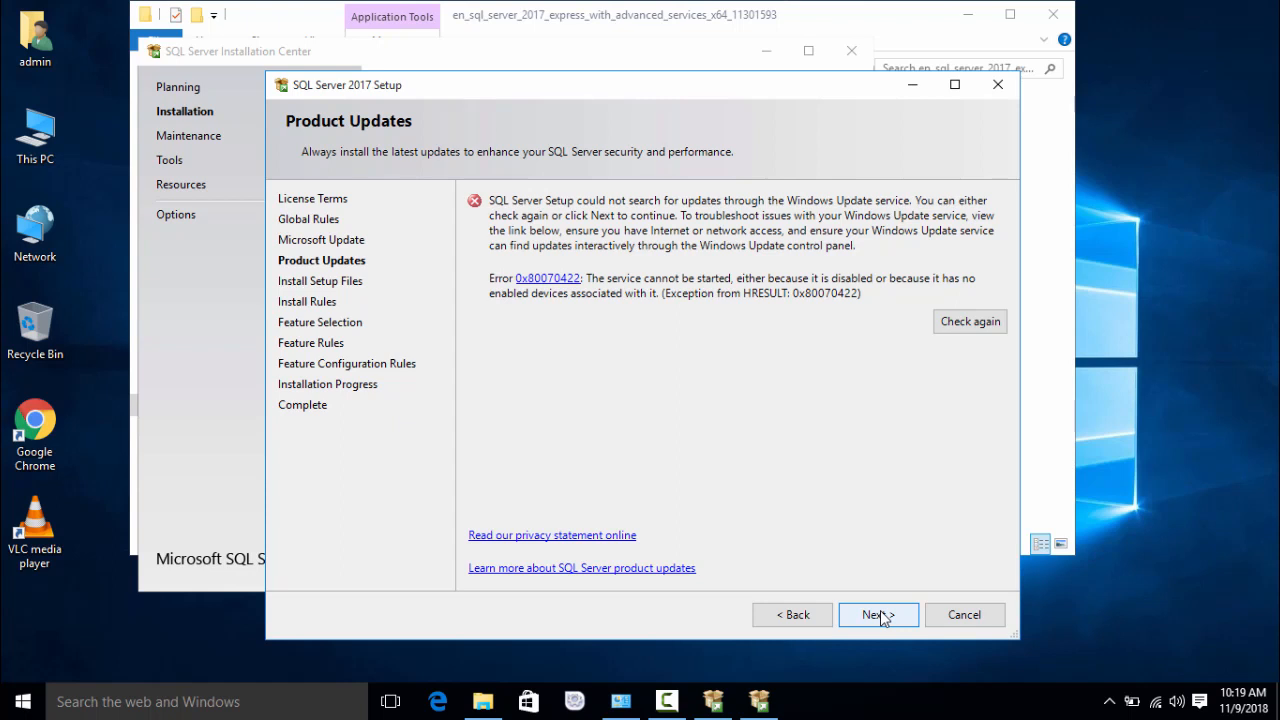
{"action": "left_click", "coordinate": [878, 614]}
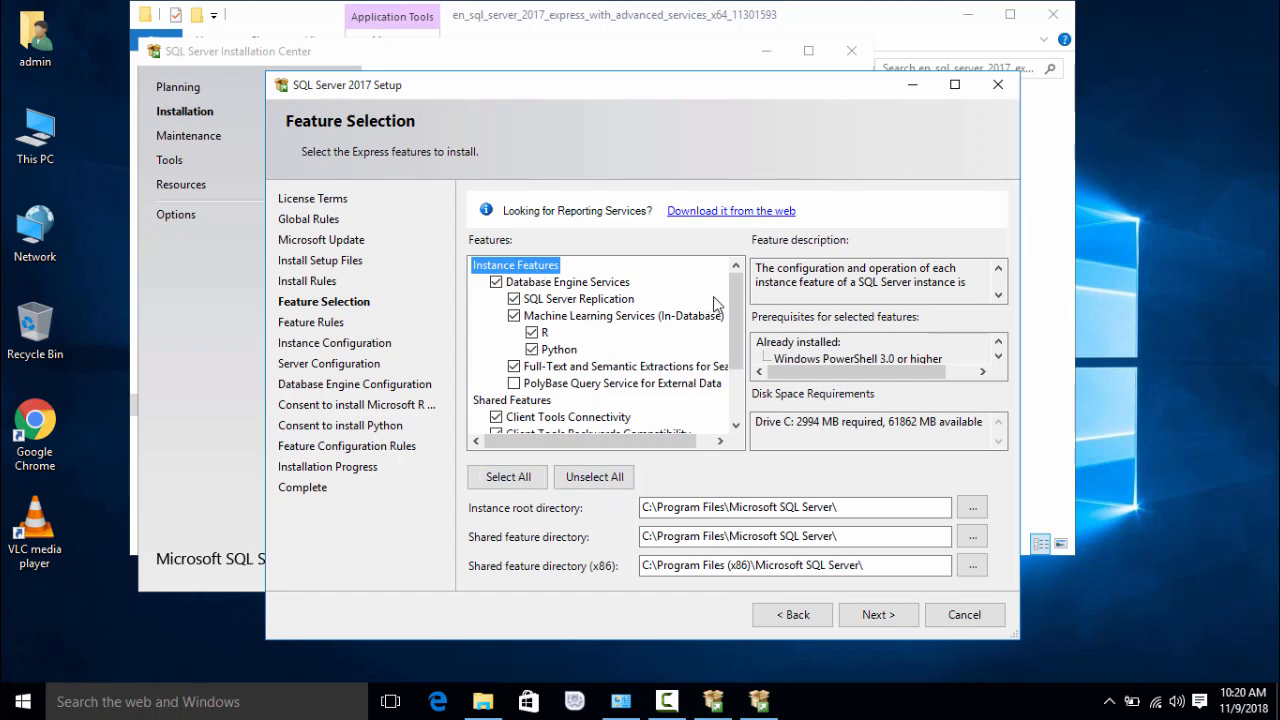
Step: Select LocalDB, deselect Machine Learning Services (R and Python), and confirm the feature selection
{"action": "left_click_drag", "start_coordinate": [738, 312], "coordinate": [737, 361]}
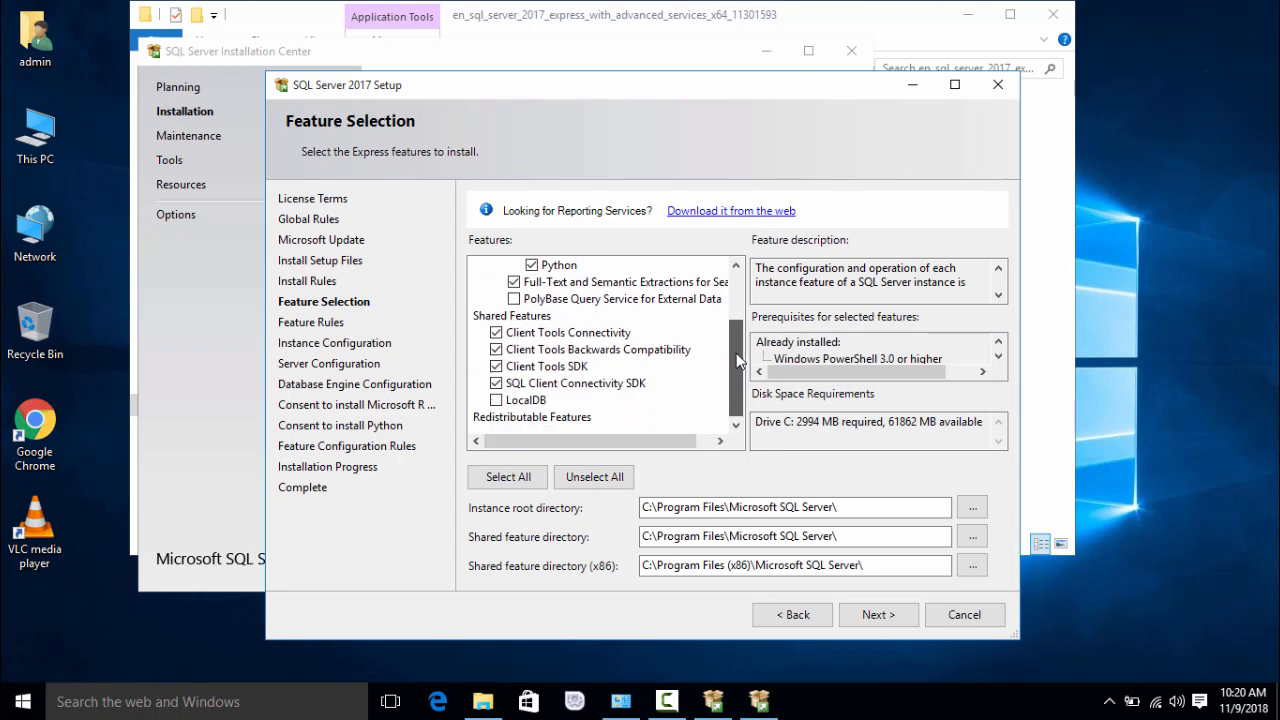
{"action": "left_click", "coordinate": [496, 400]}
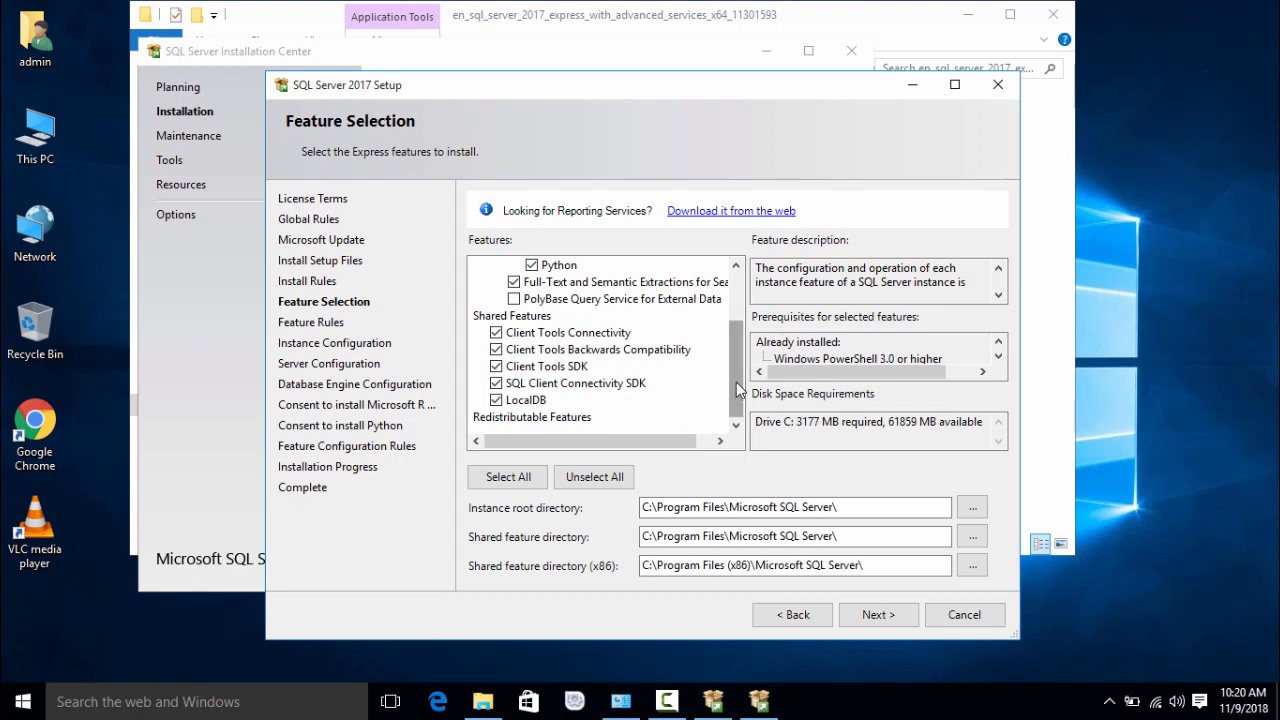
{"action": "left_click_drag", "start_coordinate": [740, 385], "coordinate": [740, 340]}
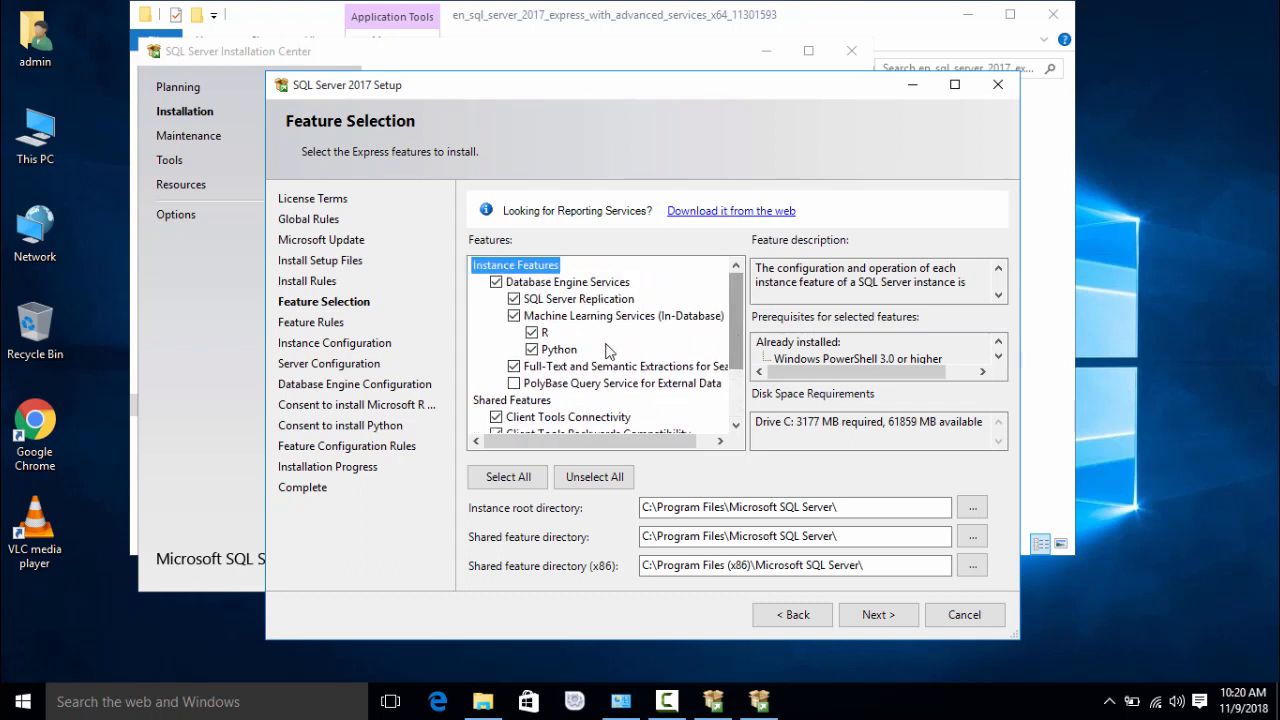
{"action": "left_click", "coordinate": [513, 316]}
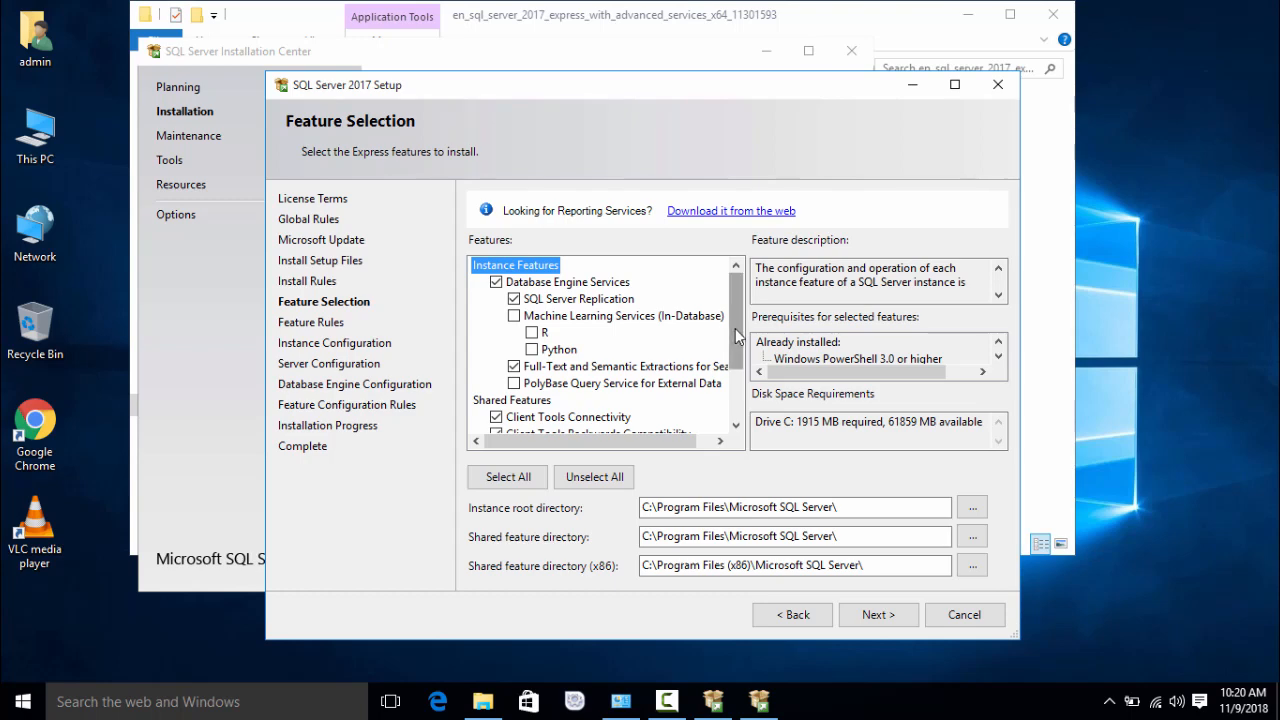
{"action": "left_click_drag", "start_coordinate": [739, 300], "coordinate": [742, 262]}
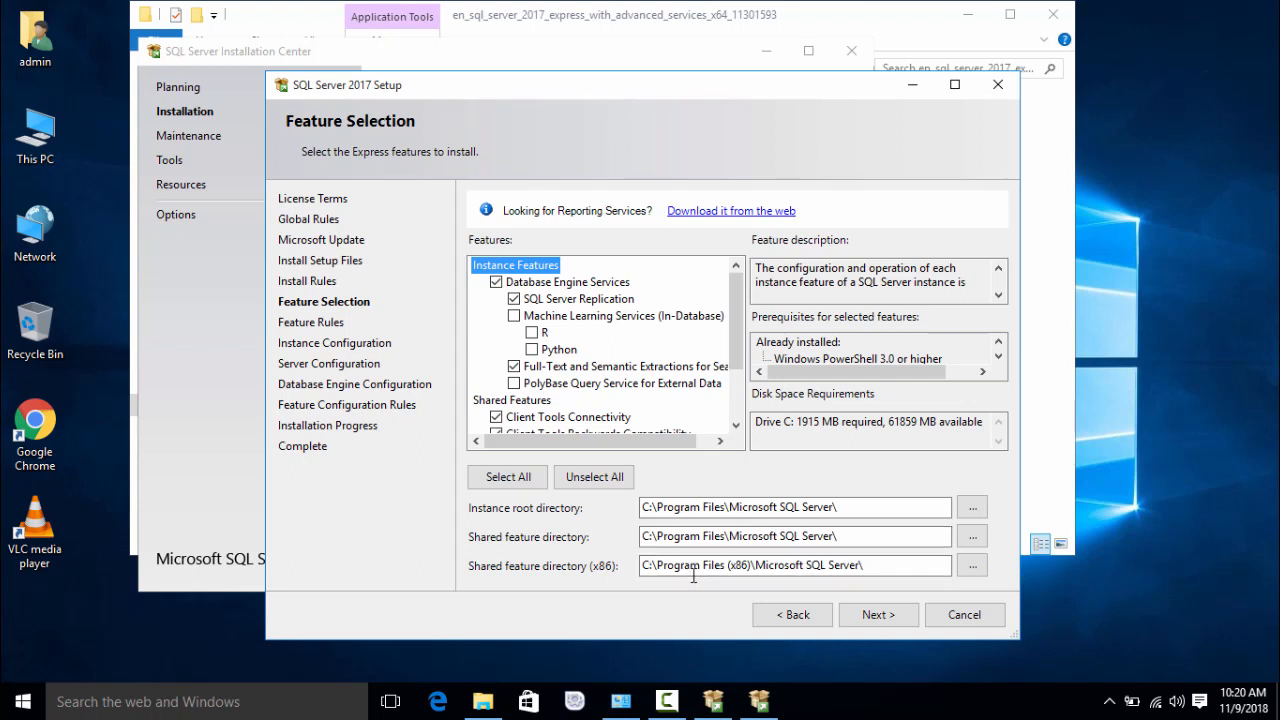
{"action": "left_click", "coordinate": [876, 616]}
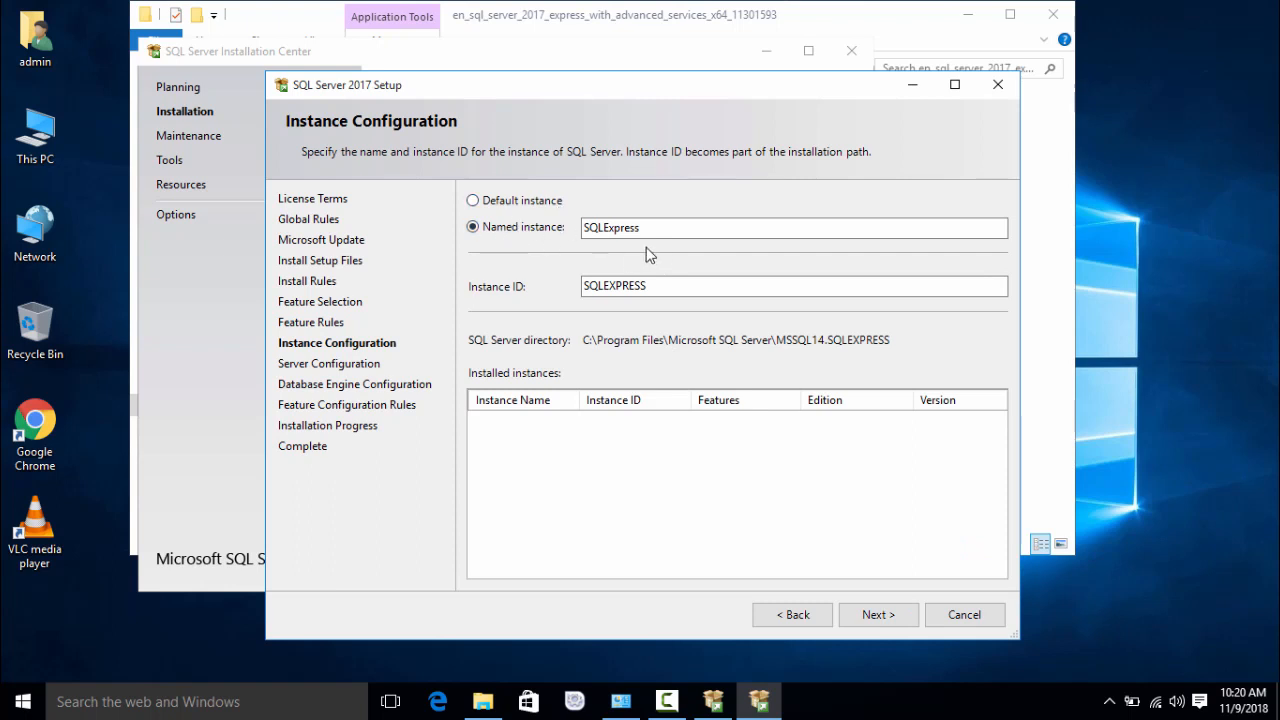
Step: Install as the default instance MSSQLSERVER and move on to Server Configuration
{"action": "left_click", "coordinate": [522, 203]}
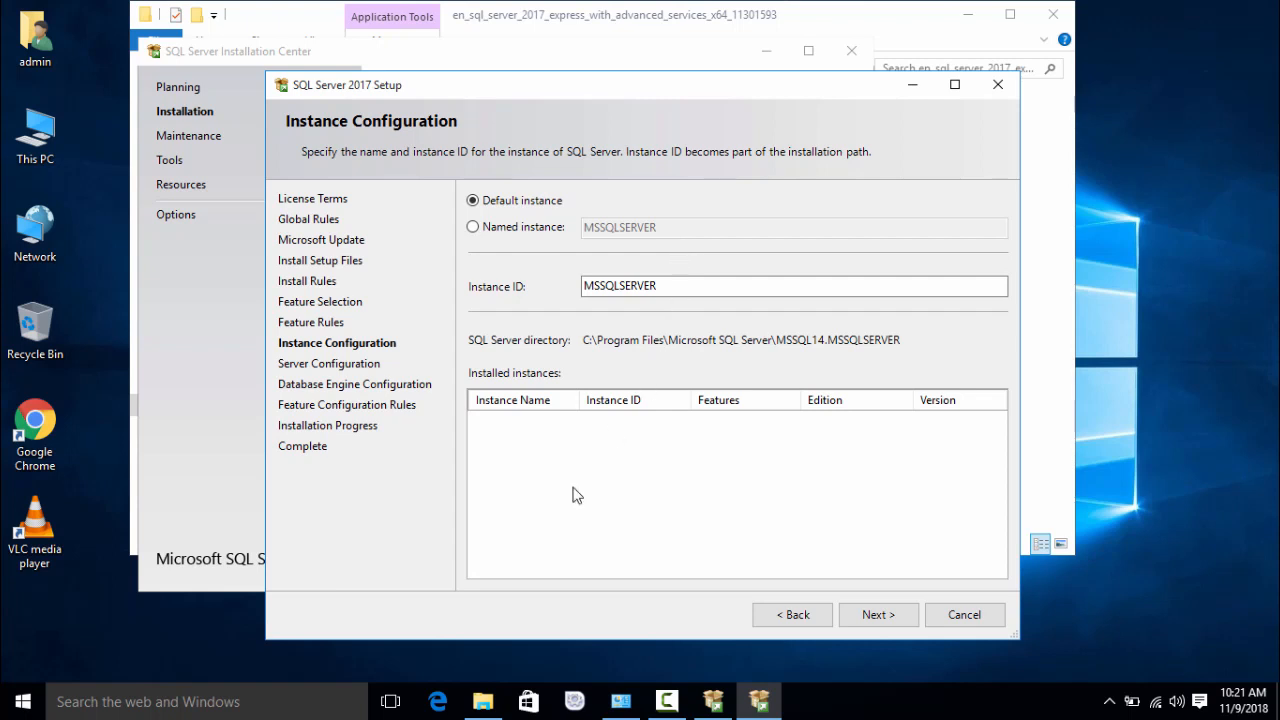
{"action": "left_click", "coordinate": [863, 614]}
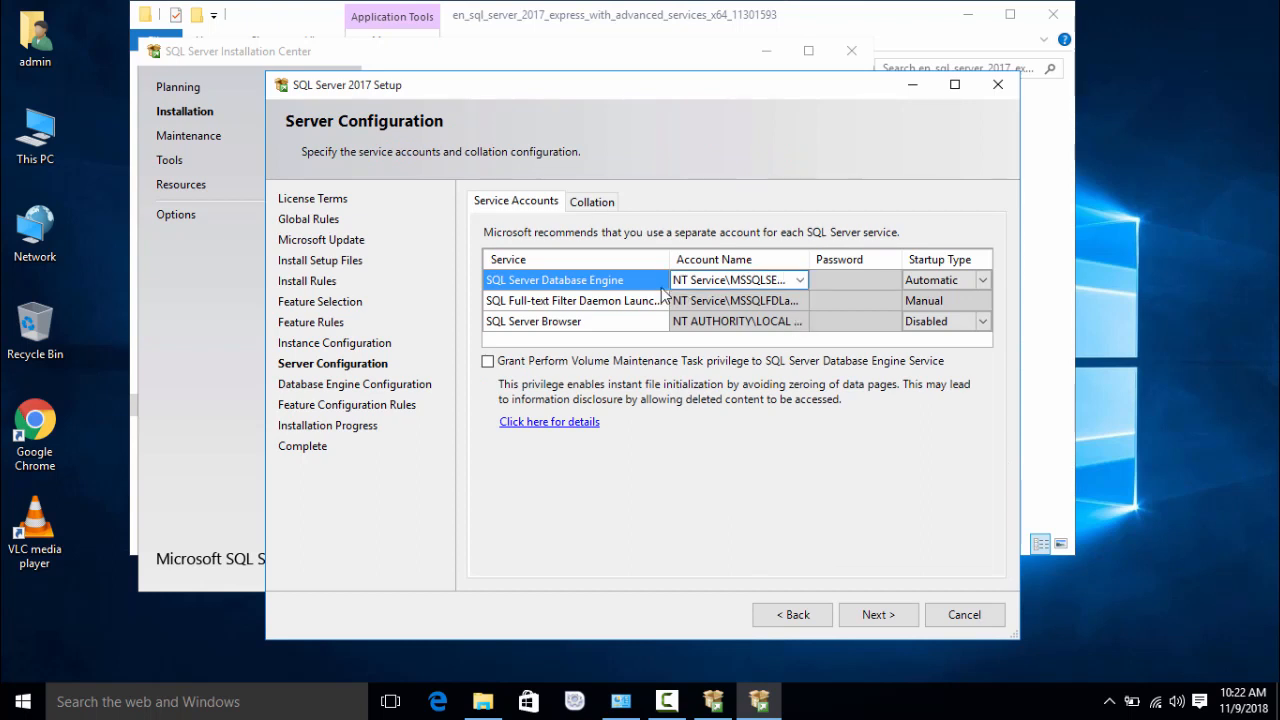
{"action": "left_click", "coordinate": [800, 281]}
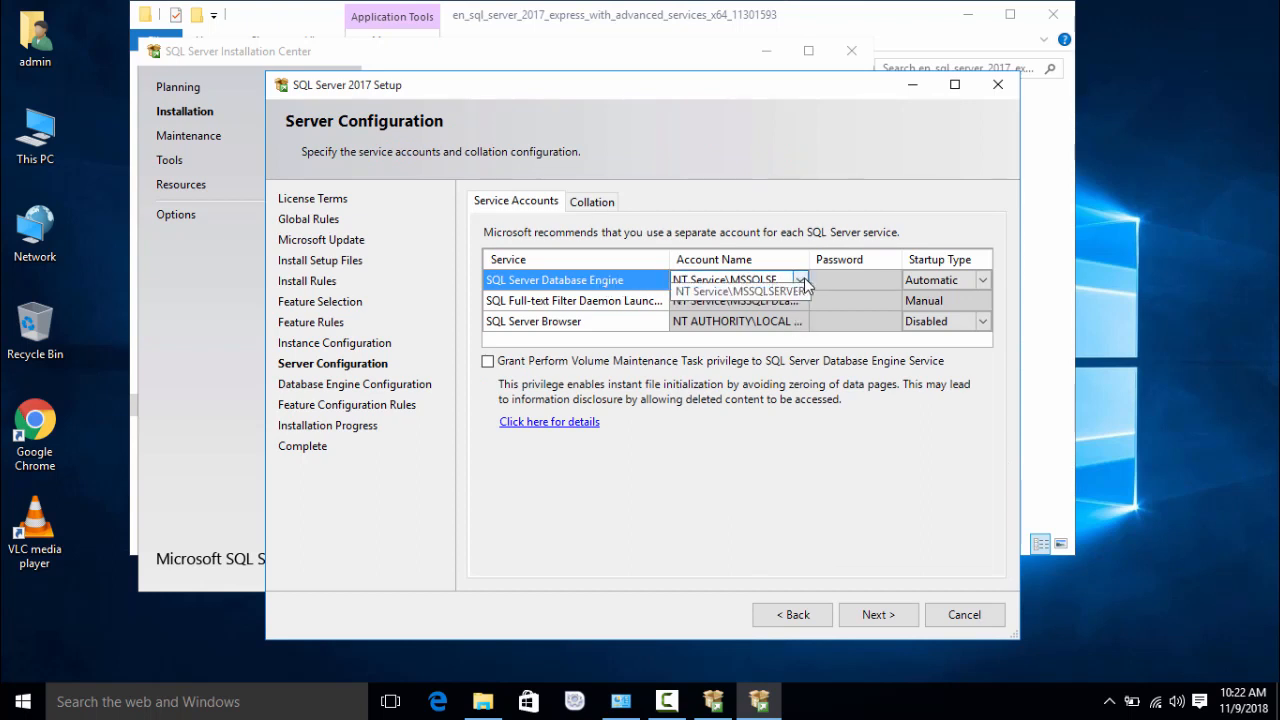
{"action": "left_click", "coordinate": [803, 283]}
{"action": "left_click", "coordinate": [800, 281]}
{"action": "left_click", "coordinate": [802, 282]}
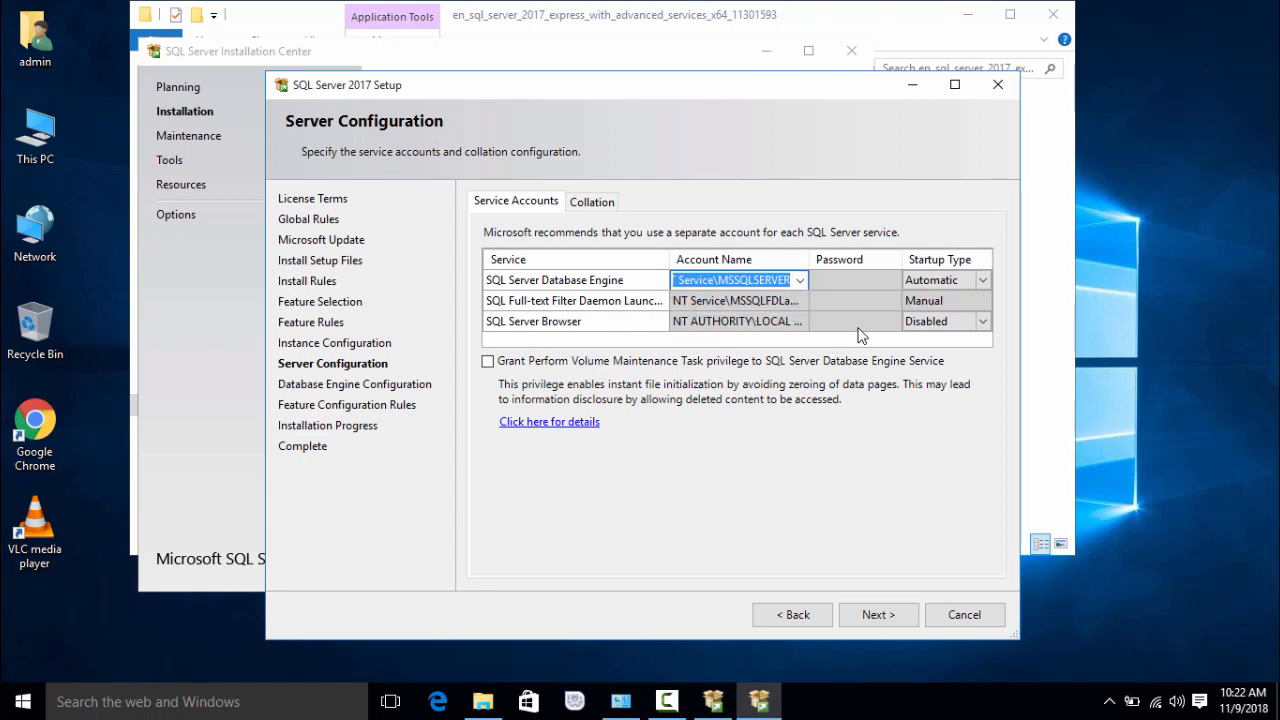
{"action": "left_click", "coordinate": [980, 287]}
{"action": "left_click", "coordinate": [982, 321]}
{"action": "left_click", "coordinate": [982, 321]}
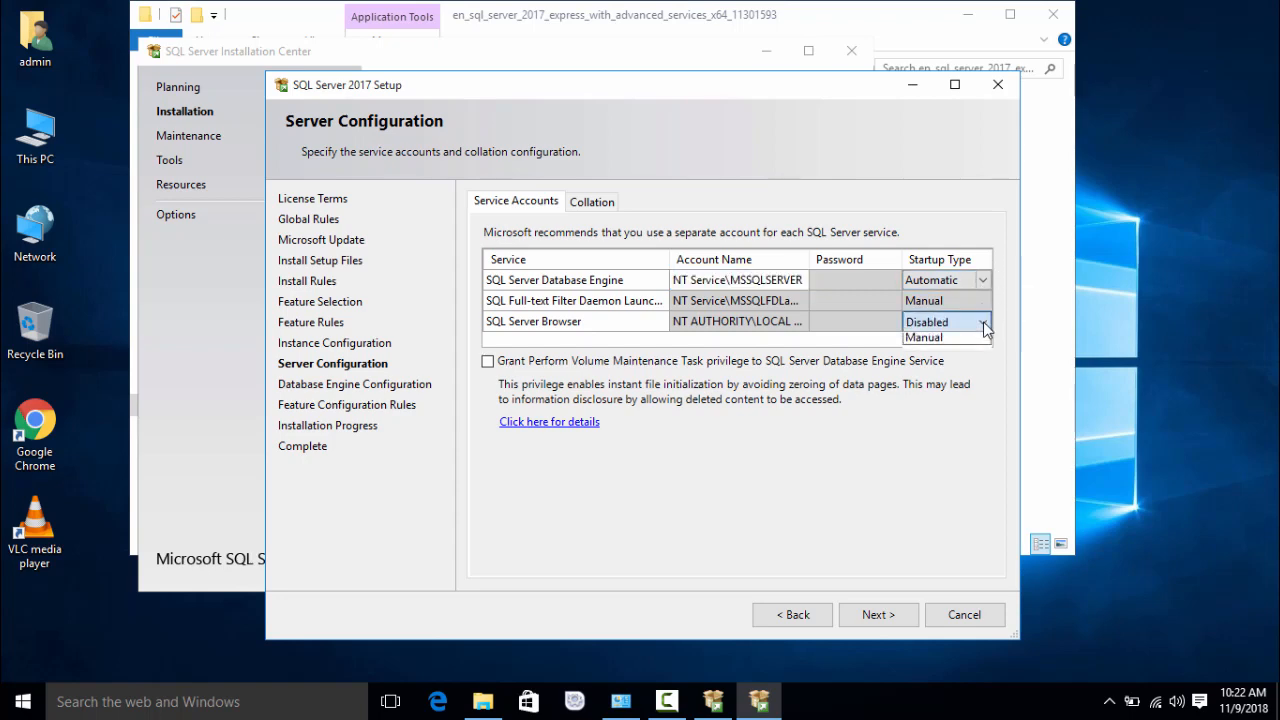
{"action": "left_click", "coordinate": [971, 342]}
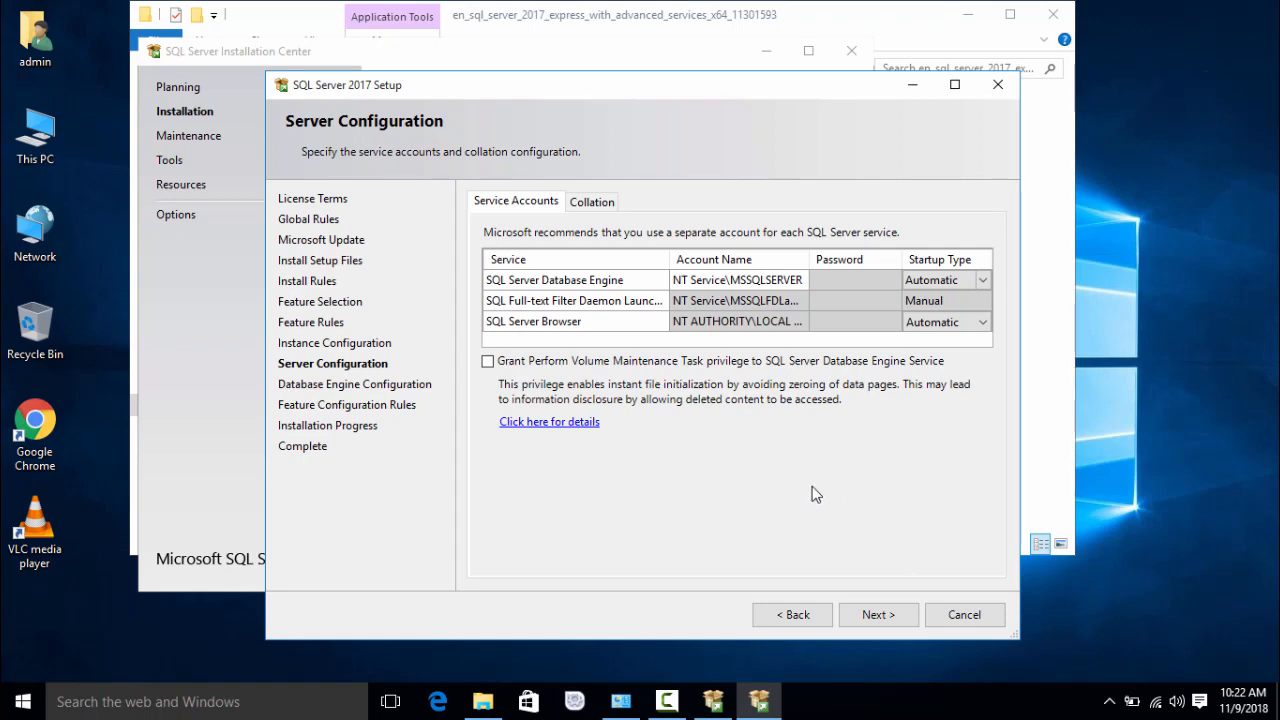
Step: Keep the default service accounts, enable Mixed Mode with a confirmed sa password, and add the current user as administrator
{"action": "left_click", "coordinate": [877, 614]}
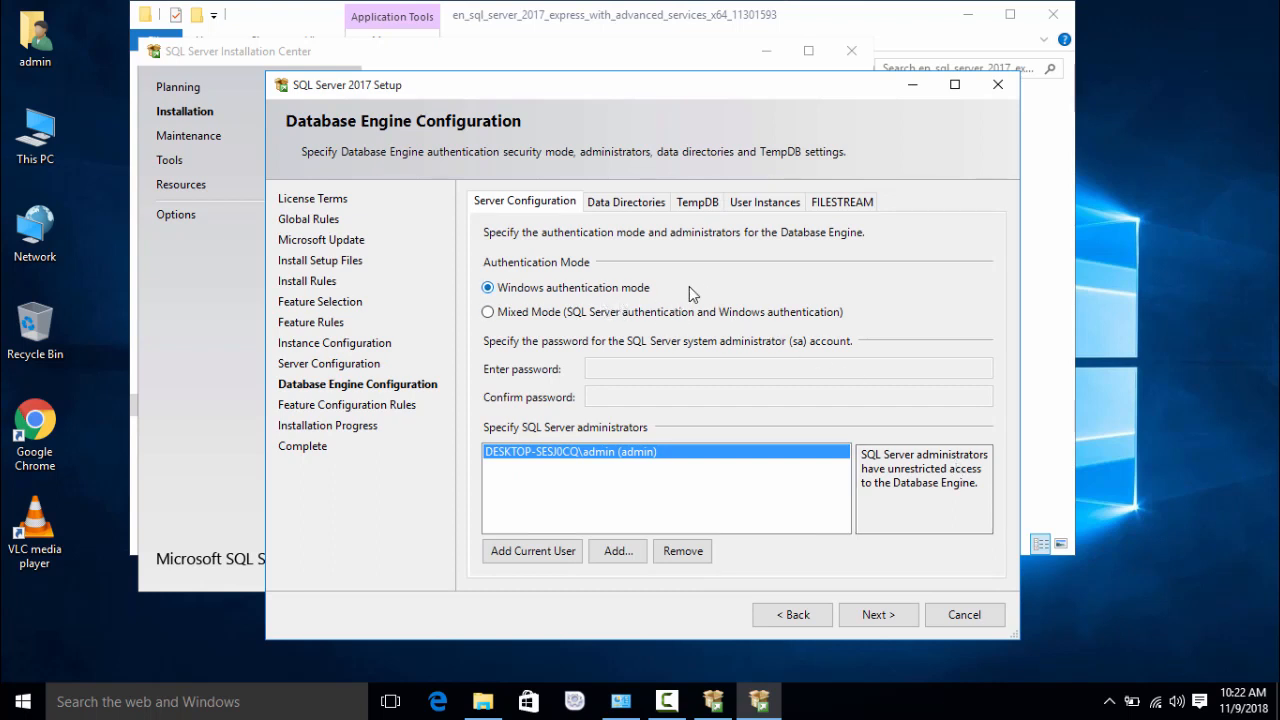
{"action": "left_click", "coordinate": [579, 318]}
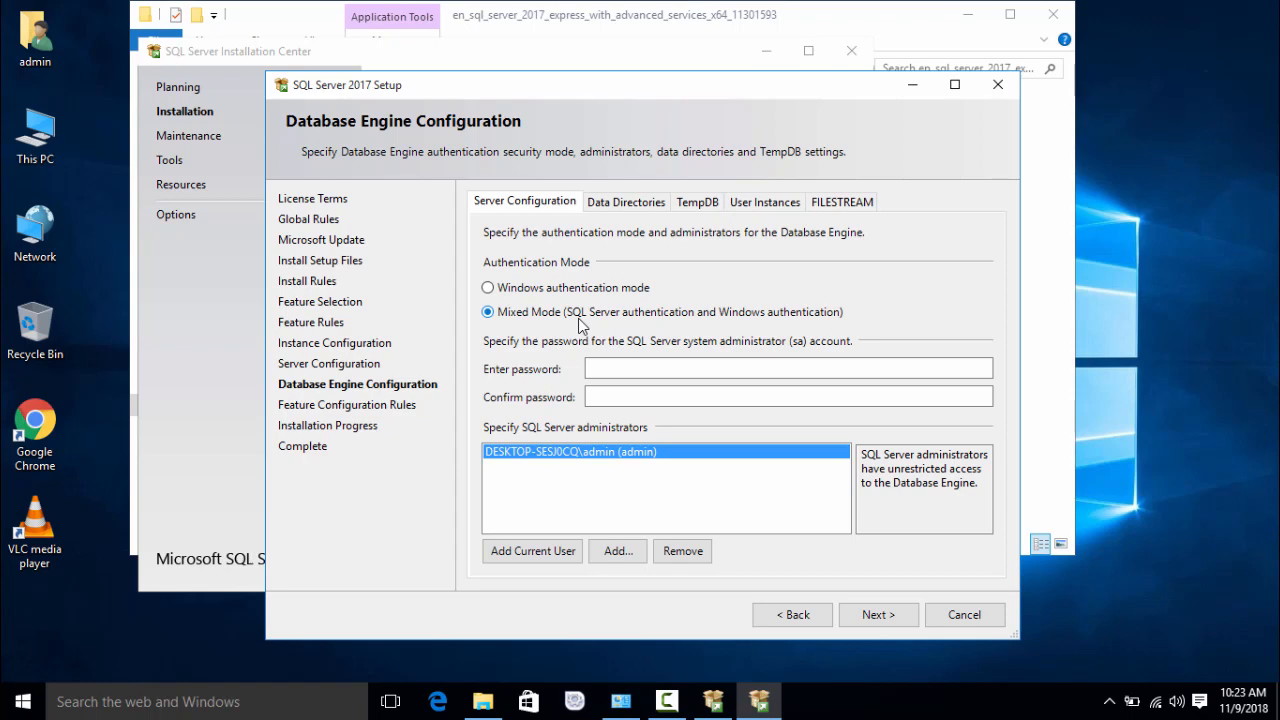
{"action": "left_click", "coordinate": [702, 367]}
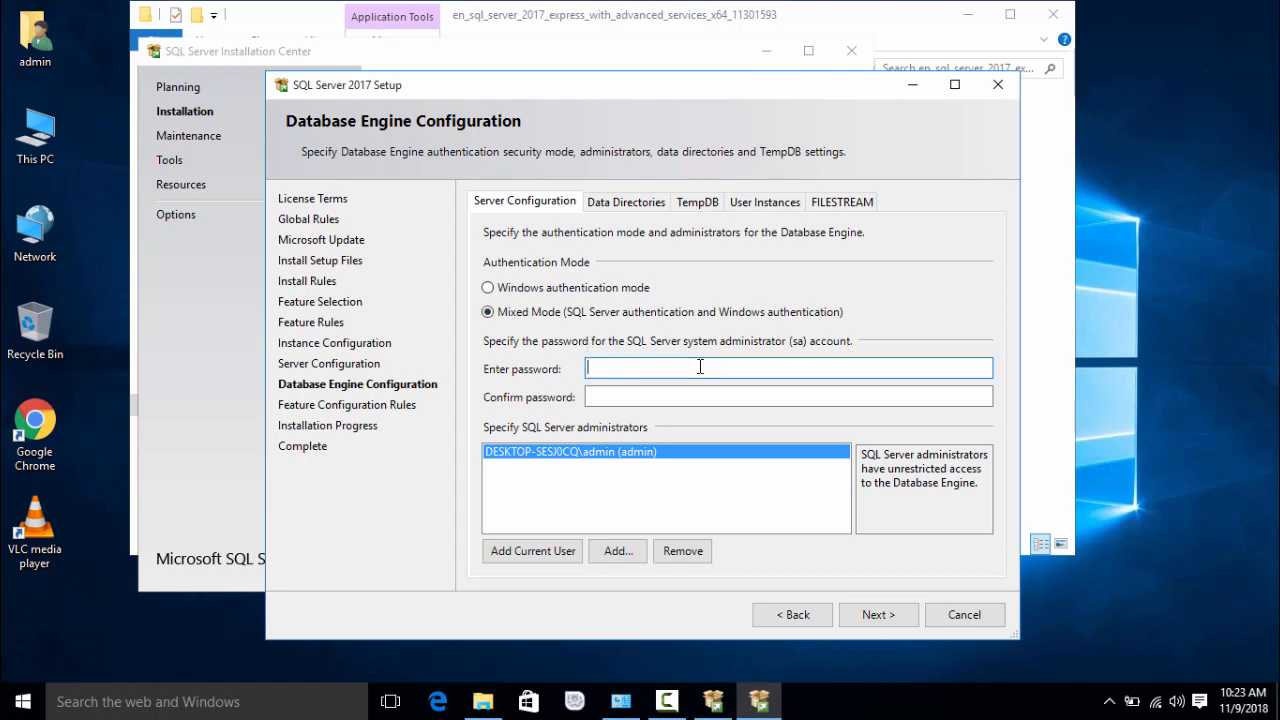
{"action": "type", "text": "P@ssw"}
{"action": "left_click", "coordinate": [711, 400]}
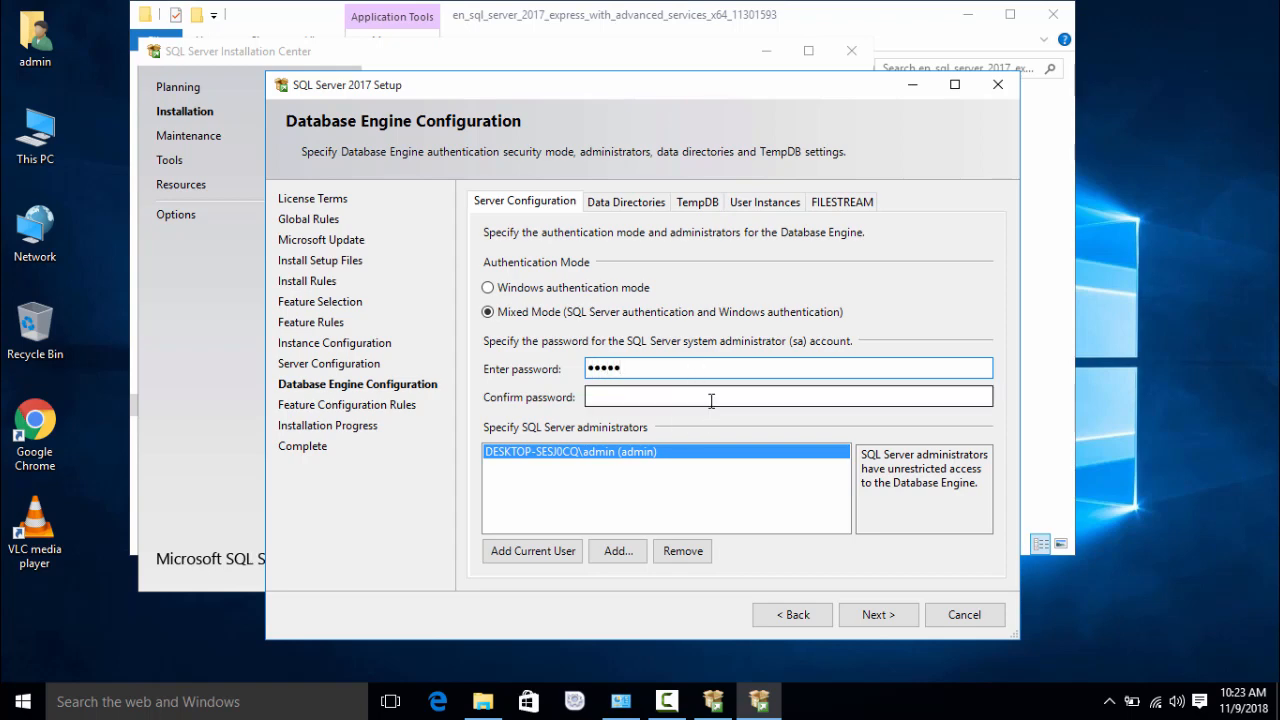
{"action": "left_click", "coordinate": [711, 400]}
{"action": "type", "text": "P@s"}
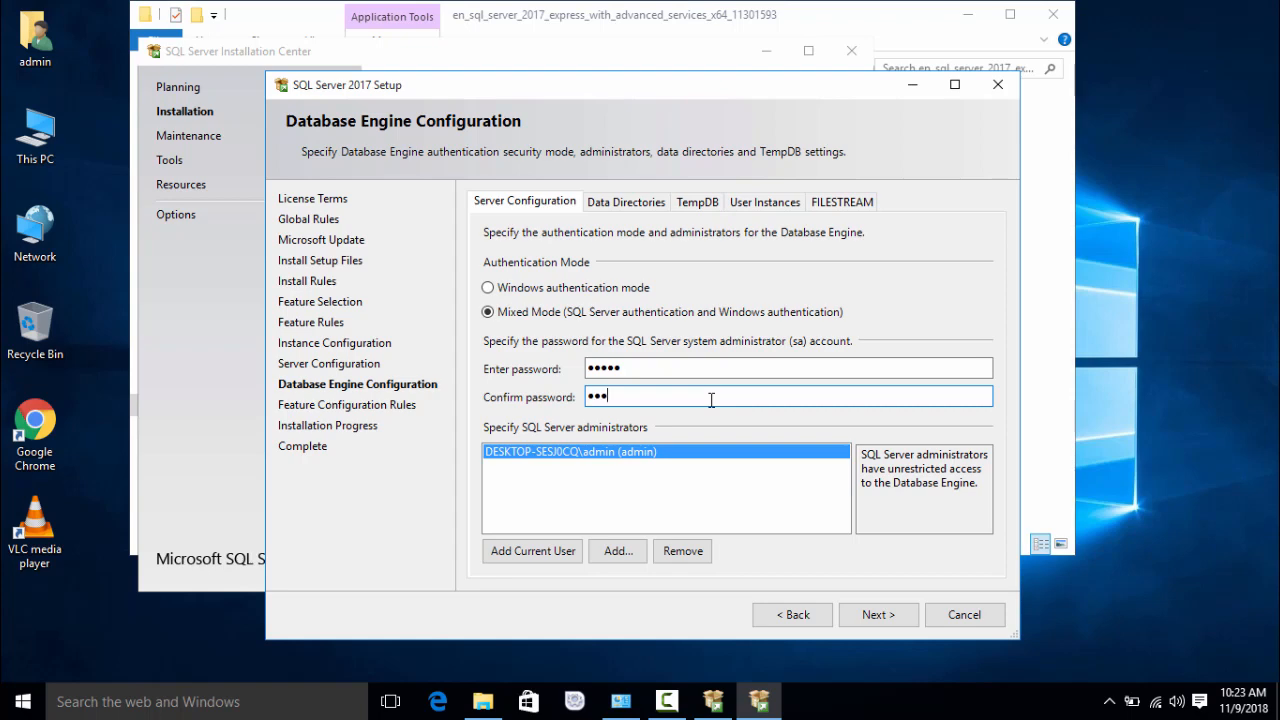
{"action": "type", "text": "s"}
{"action": "key", "text": "BackSpace"}
{"action": "key", "text": "BackSpace"}
{"action": "key", "text": "BackSpace"}
{"action": "key", "text": "BackSpace"}
{"action": "type", "text": "P@ss1"}
{"action": "left_click", "coordinate": [546, 558]}
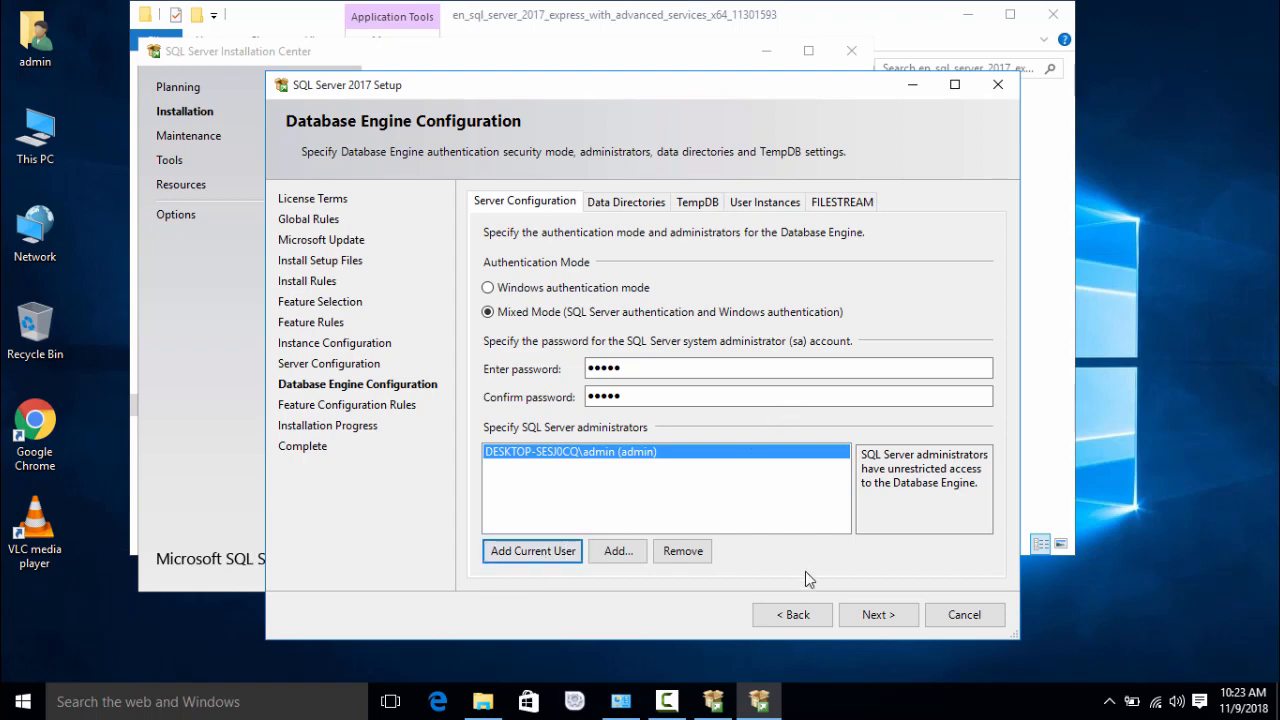
Step: Run the installation until the Complete page shows success and the restart notice
{"action": "left_click", "coordinate": [894, 617]}
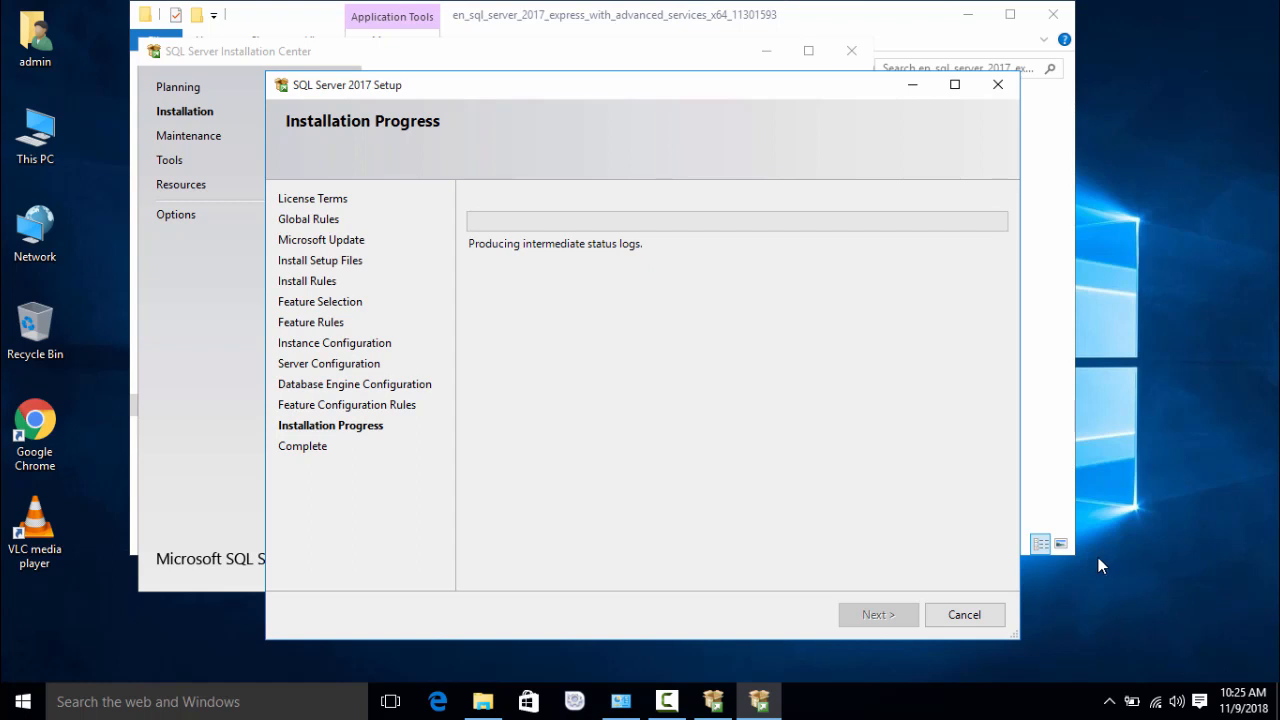
{"action": "left_click", "coordinate": [667, 702]}
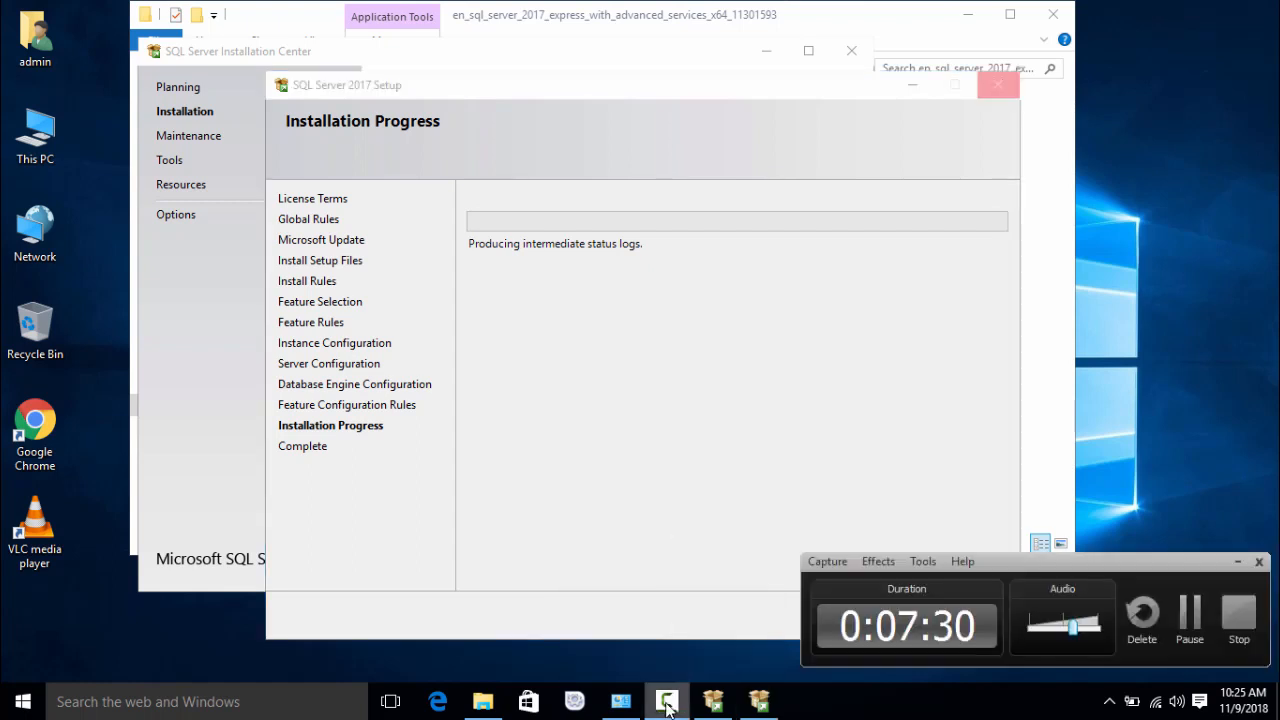
{"action": "left_click", "coordinate": [1189, 612]}
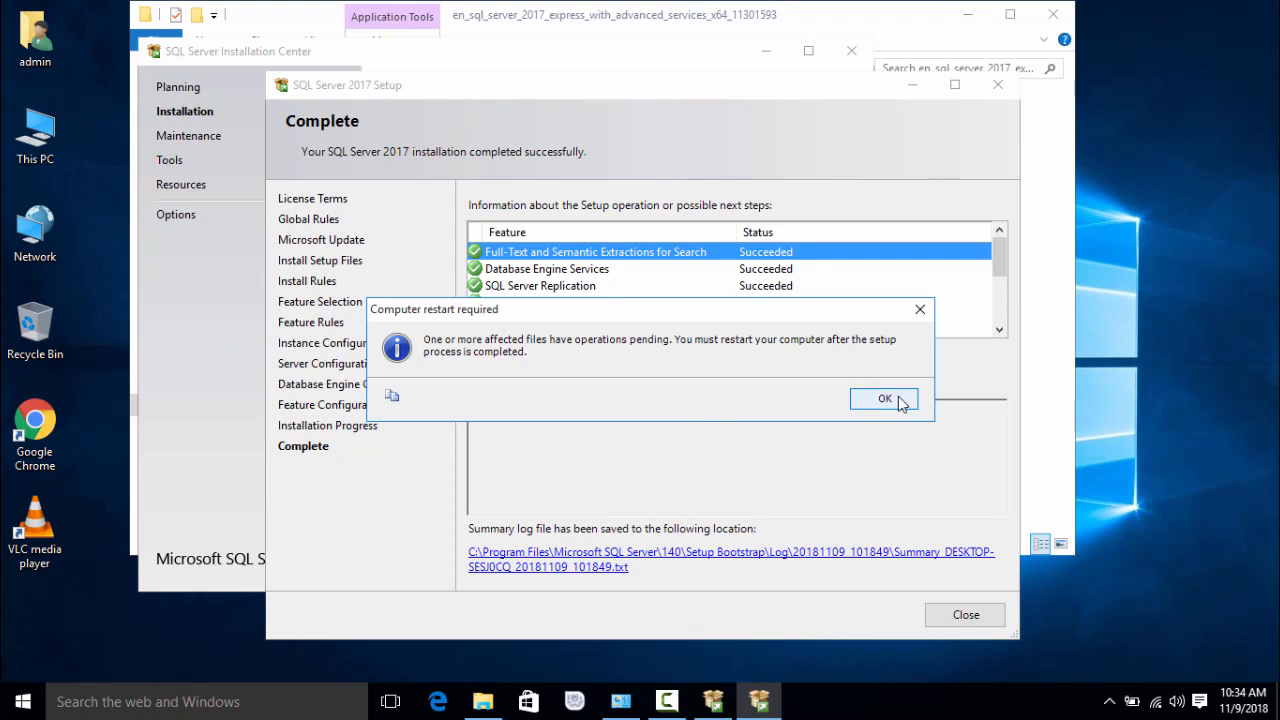
Step: Move the restart-required notice aside and acknowledge it with OK
{"action": "left_click_drag", "start_coordinate": [800, 310], "coordinate": [828, 404]}
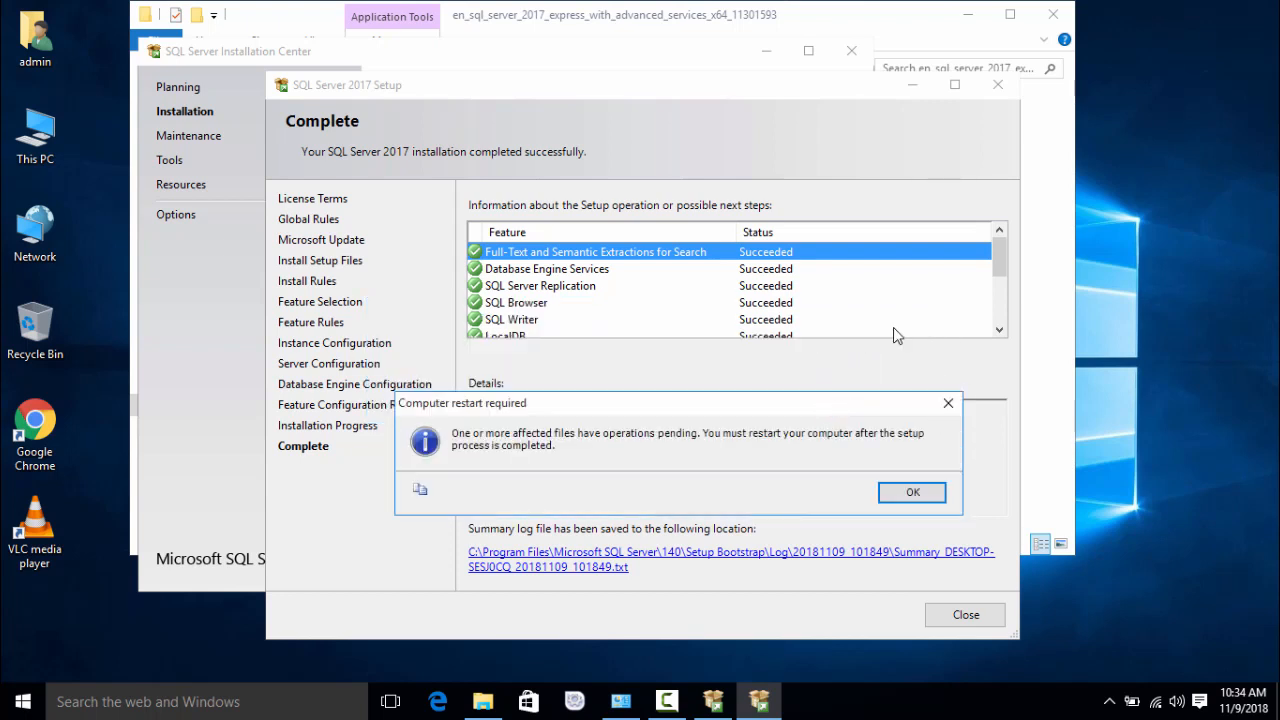
{"action": "left_click", "coordinate": [996, 332]}
{"action": "left_click", "coordinate": [911, 491]}
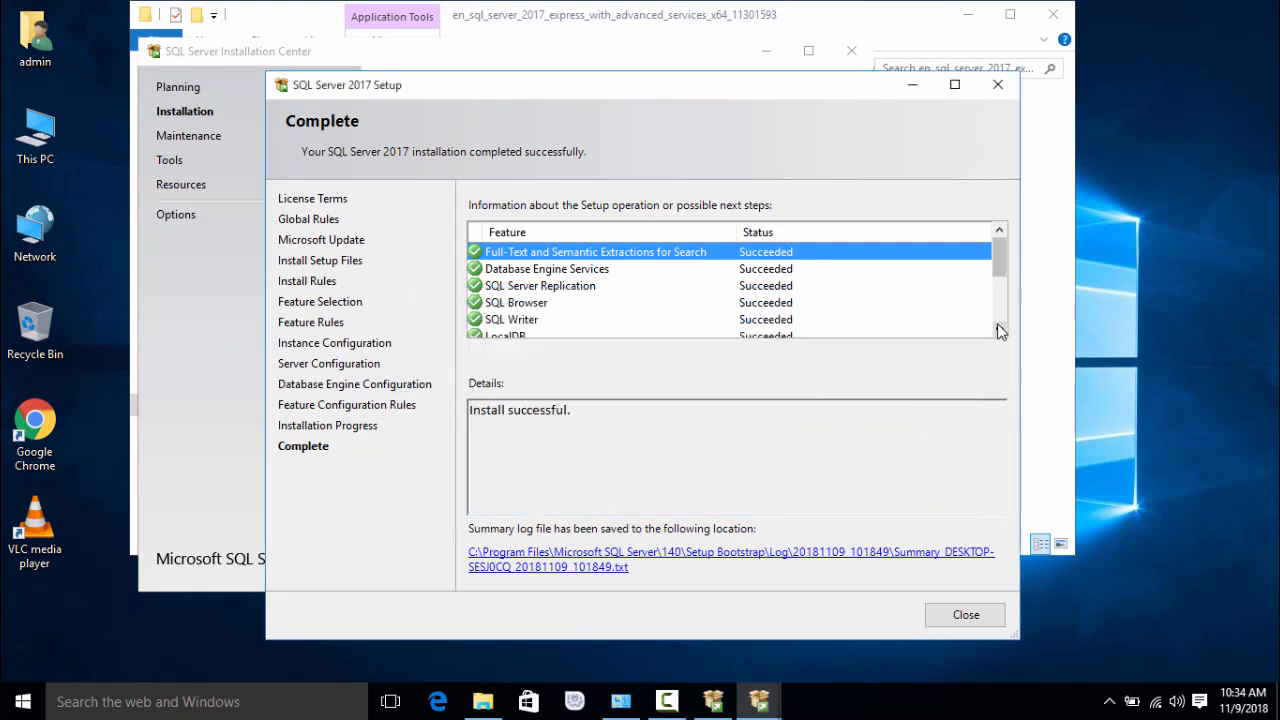
Step: Check that every installed feature shows Succeeded, then close the setup wizard
{"action": "left_click", "coordinate": [998, 331]}
{"action": "left_click", "coordinate": [998, 331]}
{"action": "left_click", "coordinate": [998, 331]}
{"action": "left_click", "coordinate": [998, 331]}
{"action": "left_click", "coordinate": [998, 331]}
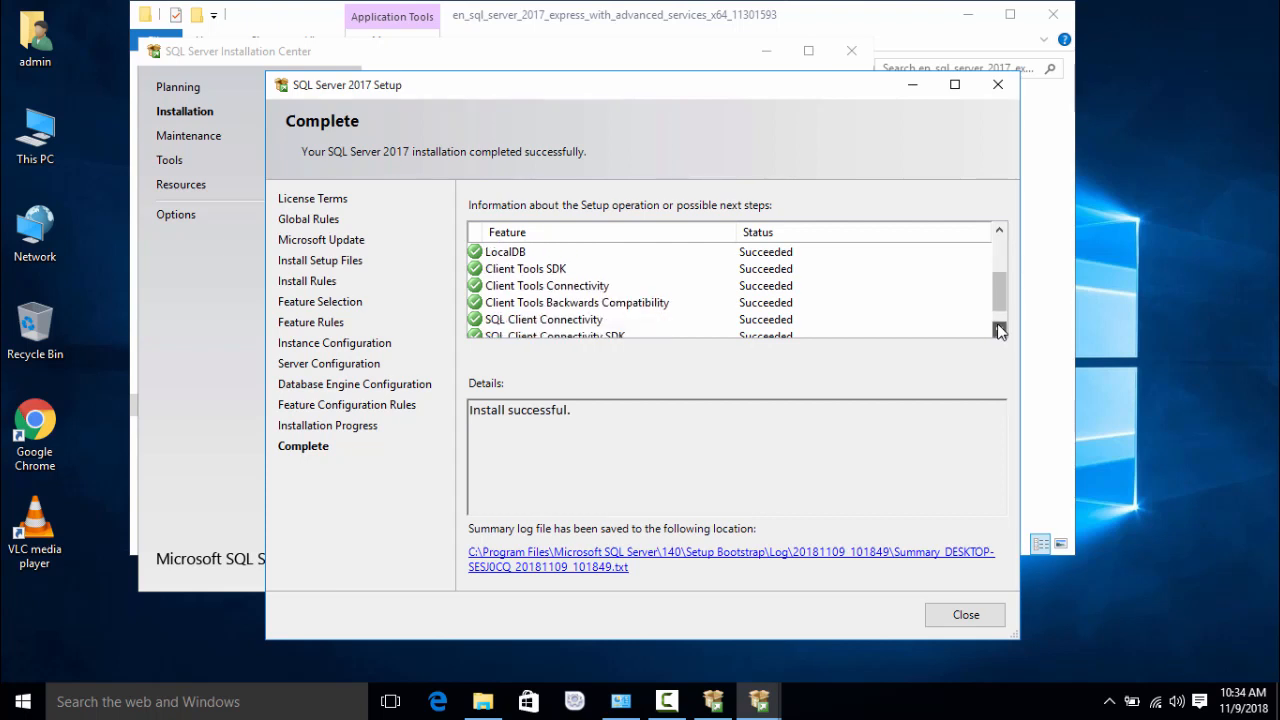
{"action": "left_click", "coordinate": [998, 331]}
{"action": "left_click", "coordinate": [998, 331]}
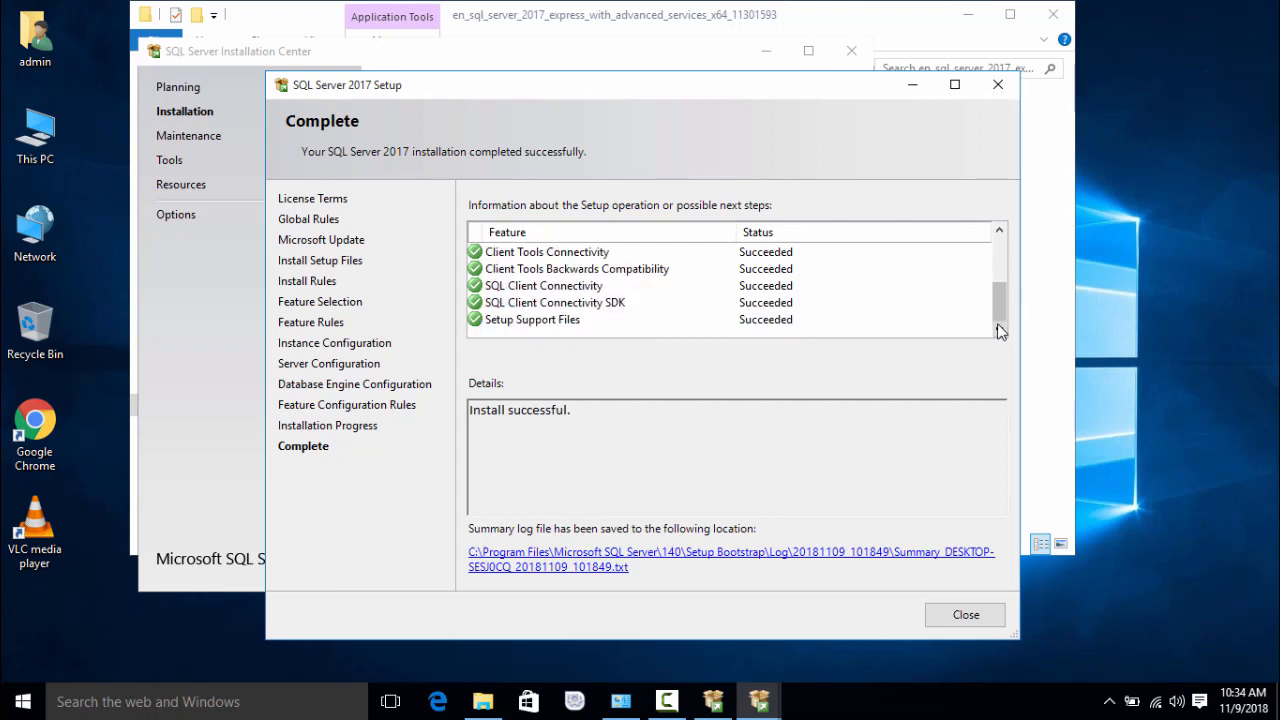
{"action": "left_click", "coordinate": [1002, 236]}
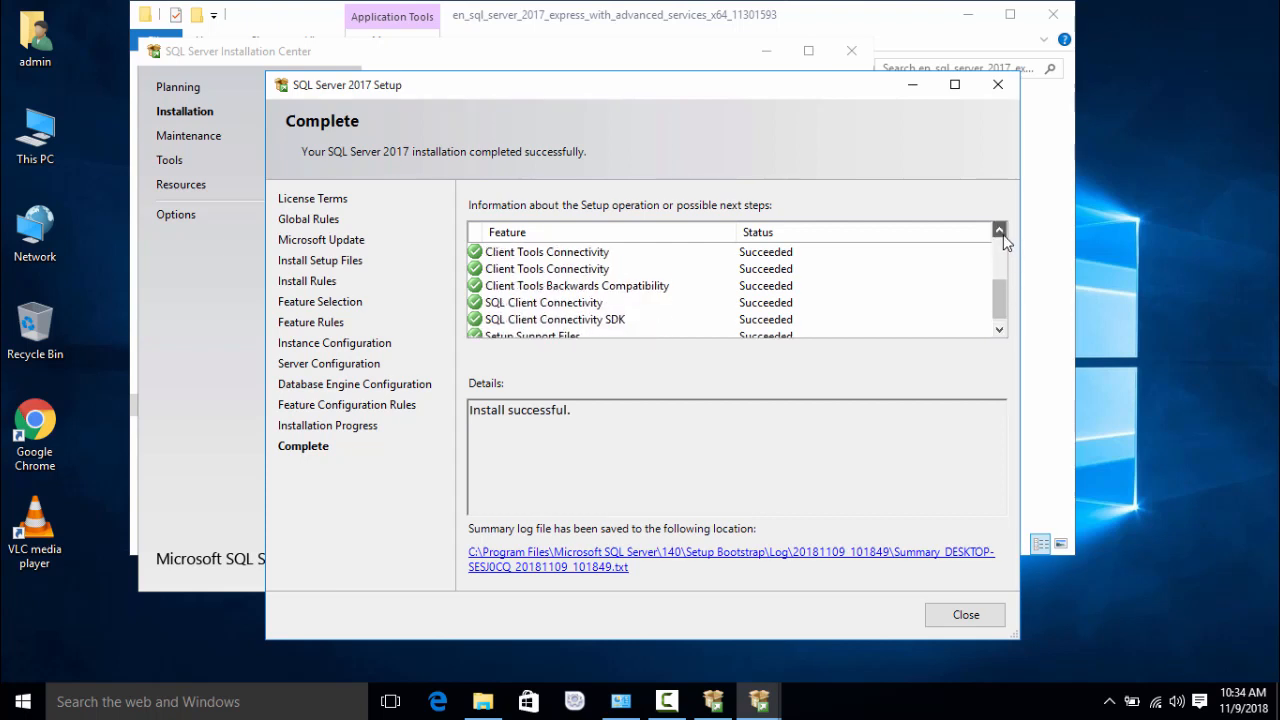
{"action": "left_click_drag", "start_coordinate": [1002, 236], "coordinate": [1002, 236]}
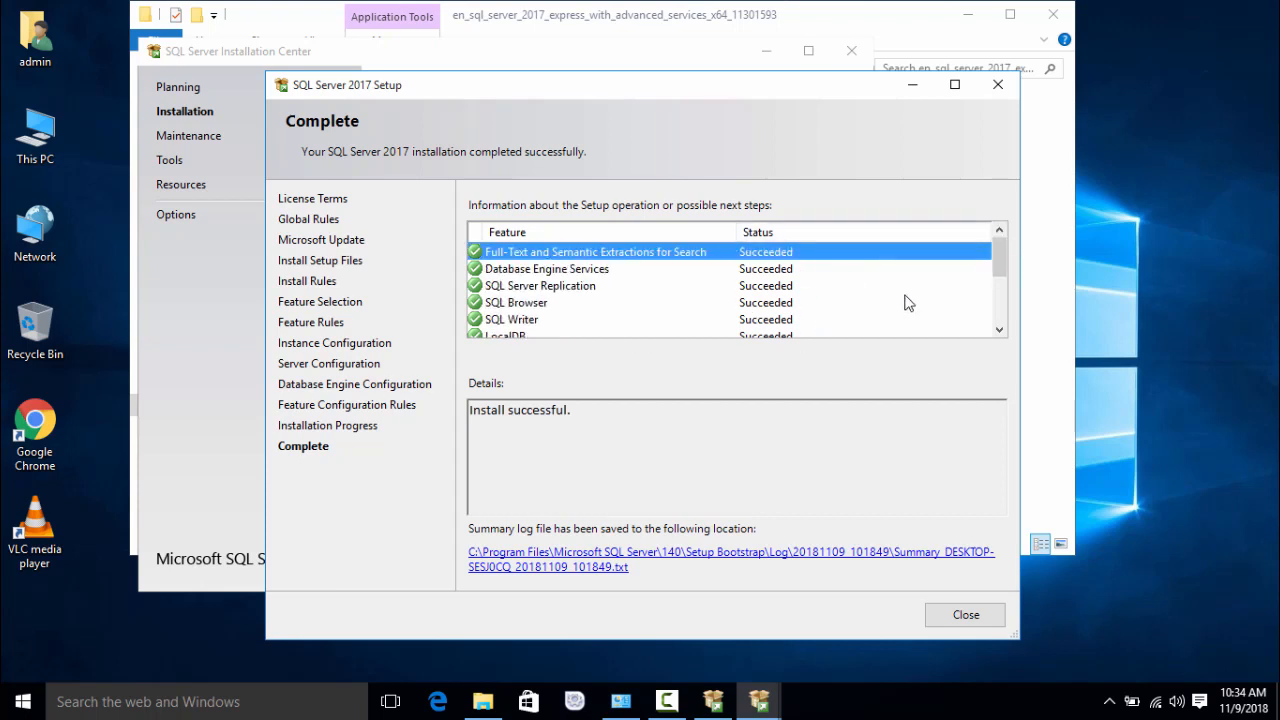
{"action": "left_click", "coordinate": [964, 616]}
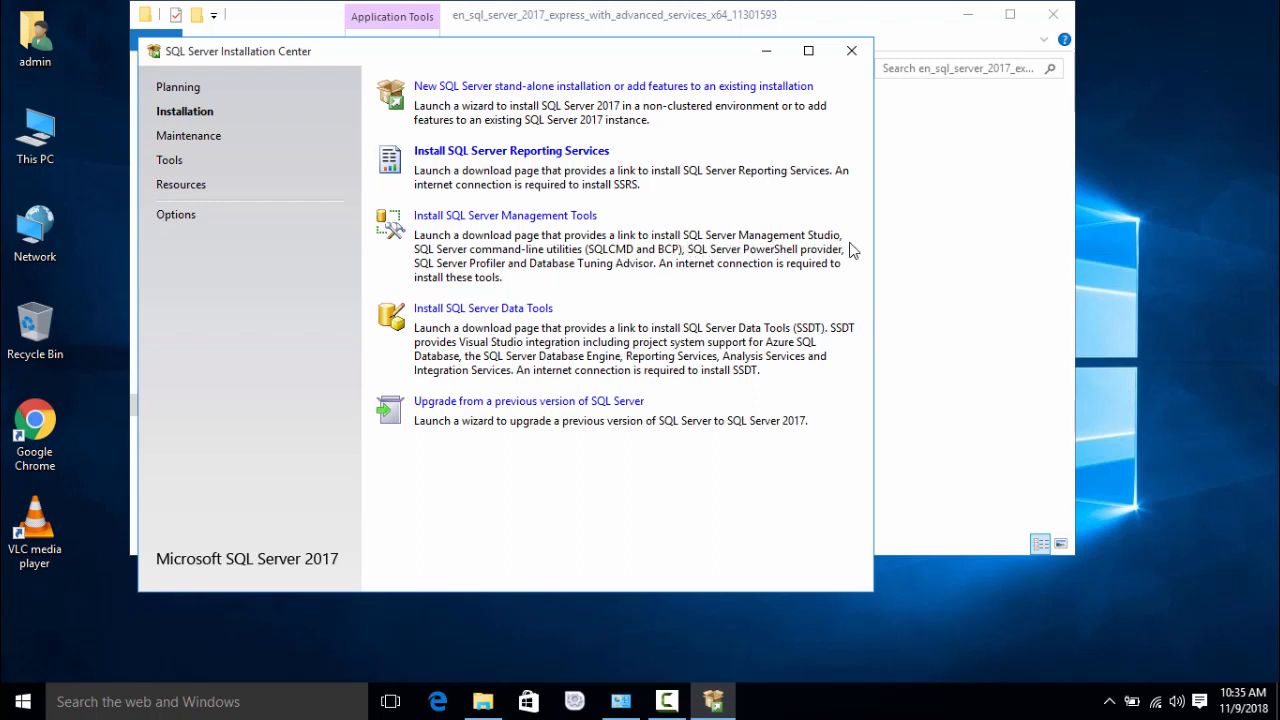
Step: Go to the SSMS Docs page and download SQL Server Management Studio 17.9 (SSMS-Setup-ENU.exe)
{"action": "left_click", "coordinate": [545, 216]}
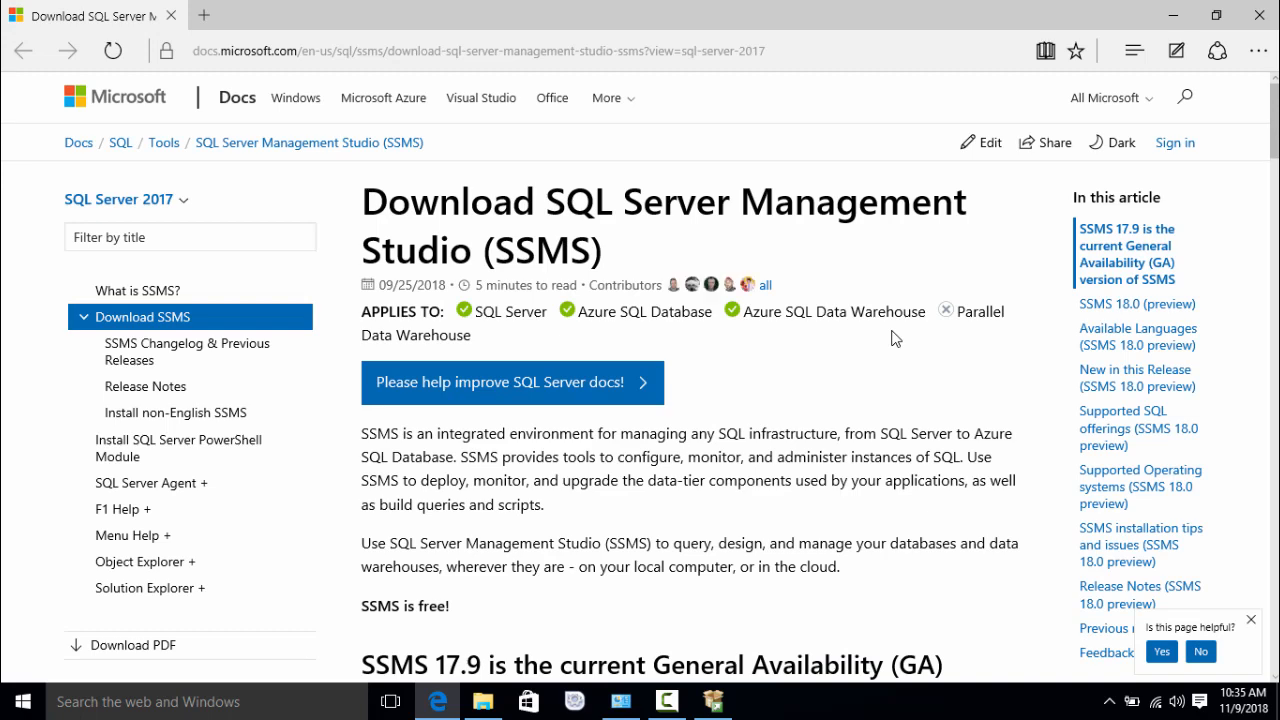
{"action": "scroll", "coordinate": [640, 380], "scroll_direction": "down", "scroll_amount": 3}
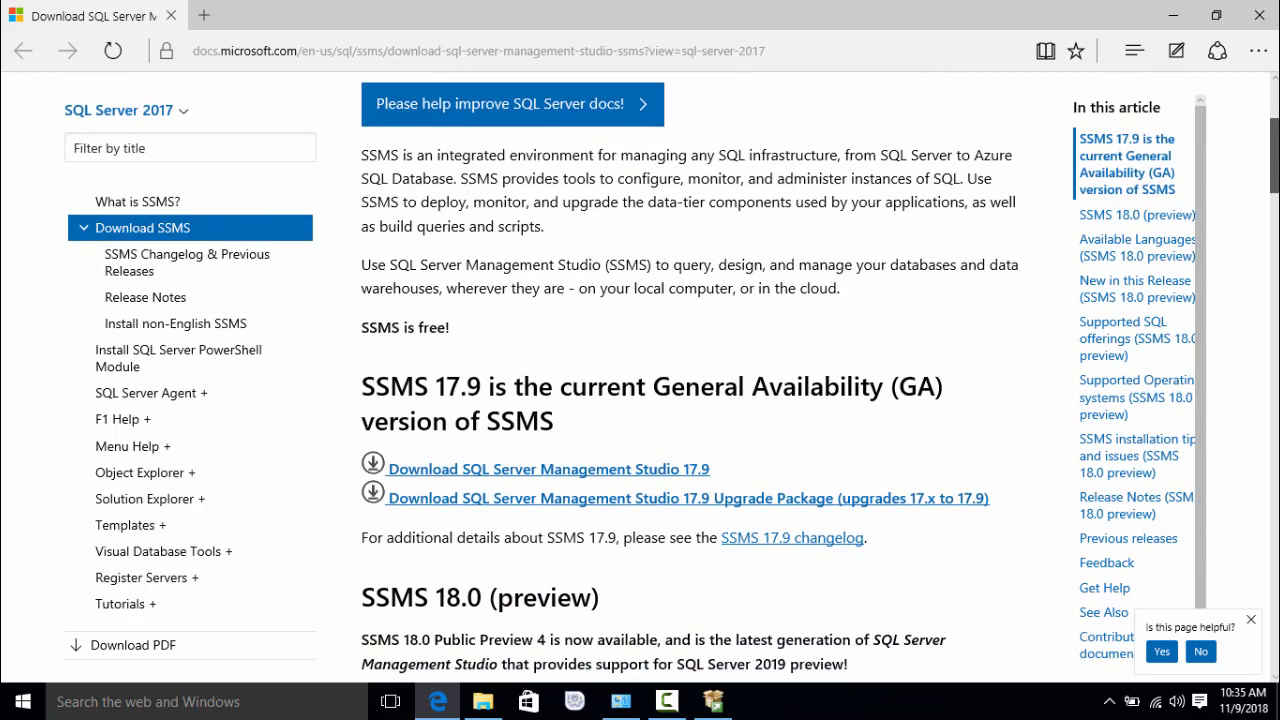
{"action": "scroll", "coordinate": [640, 380], "scroll_direction": "down", "scroll_amount": 2}
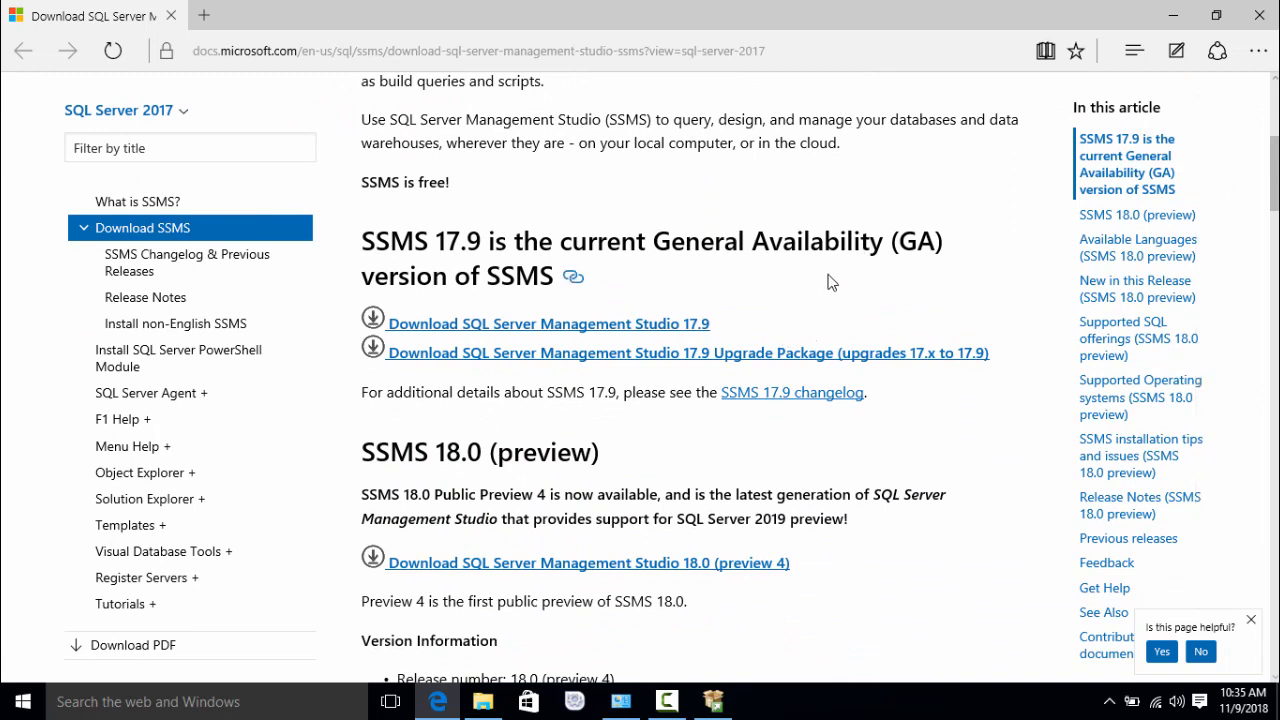
{"action": "left_click", "coordinate": [666, 324]}
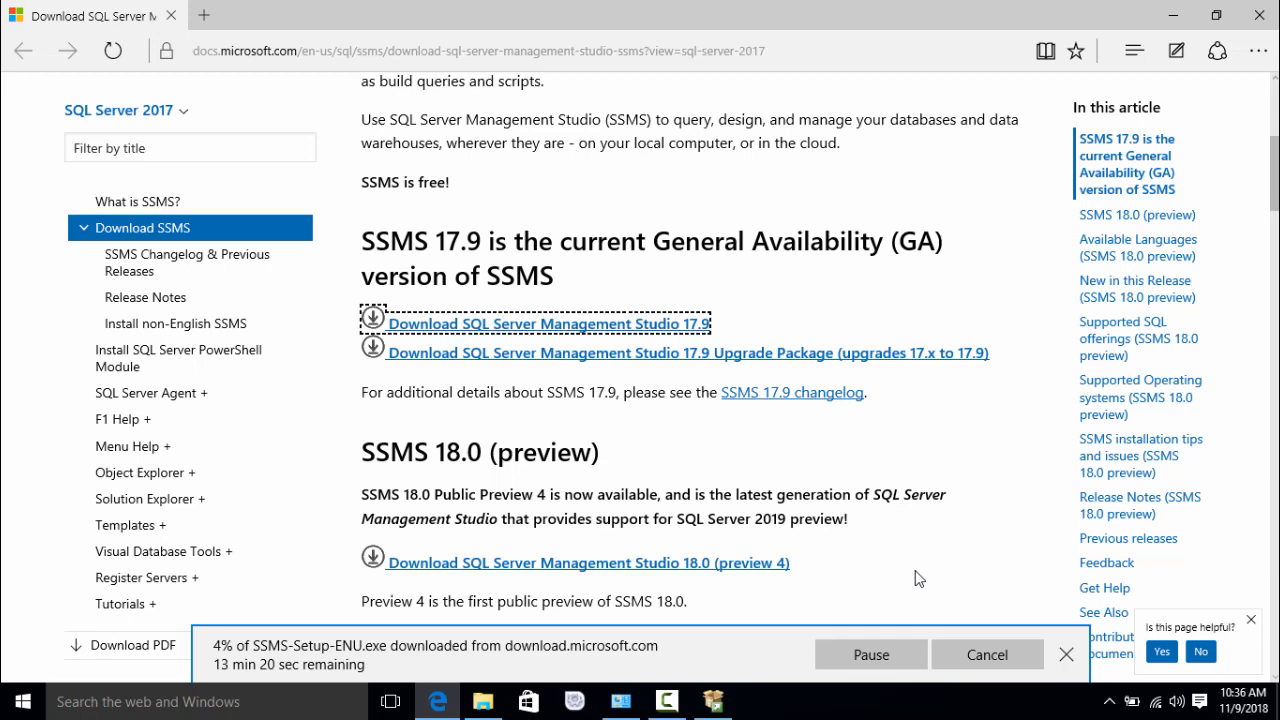
Step: Minimize Edge to return to the SQL Server Installation Center
{"action": "left_click", "coordinate": [1174, 16]}
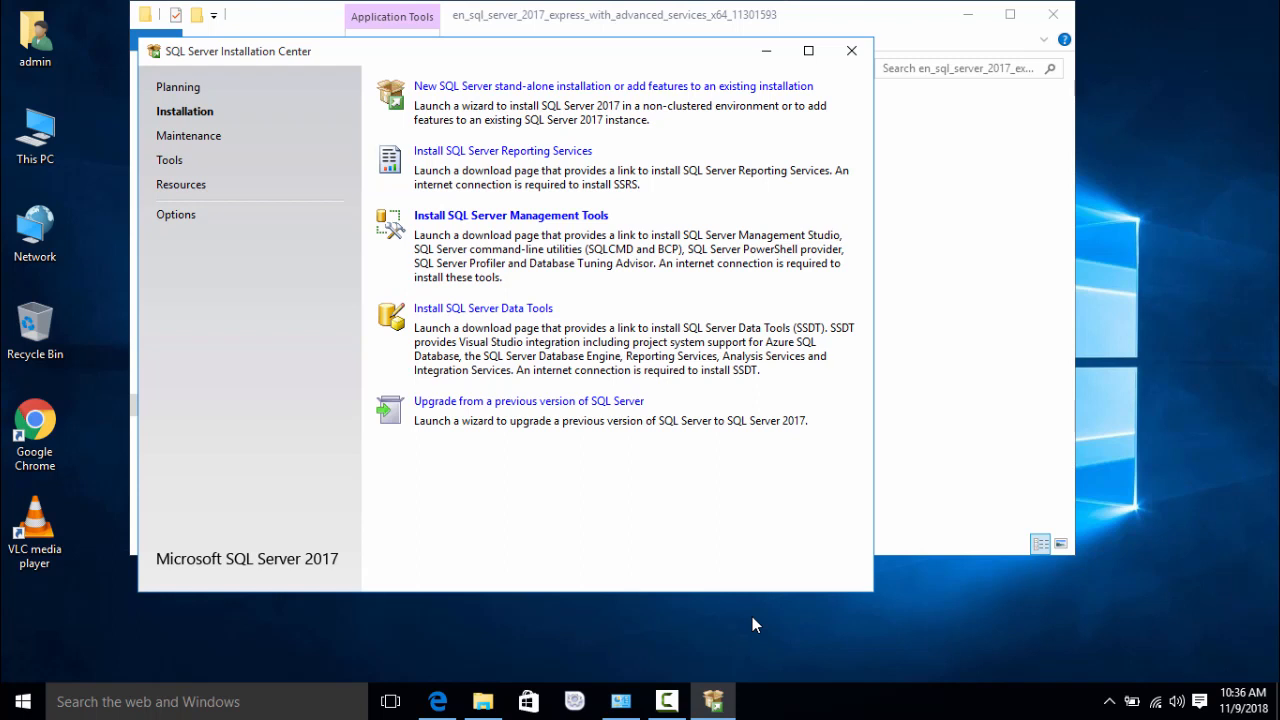
{"action": "left_click", "coordinate": [667, 701]}
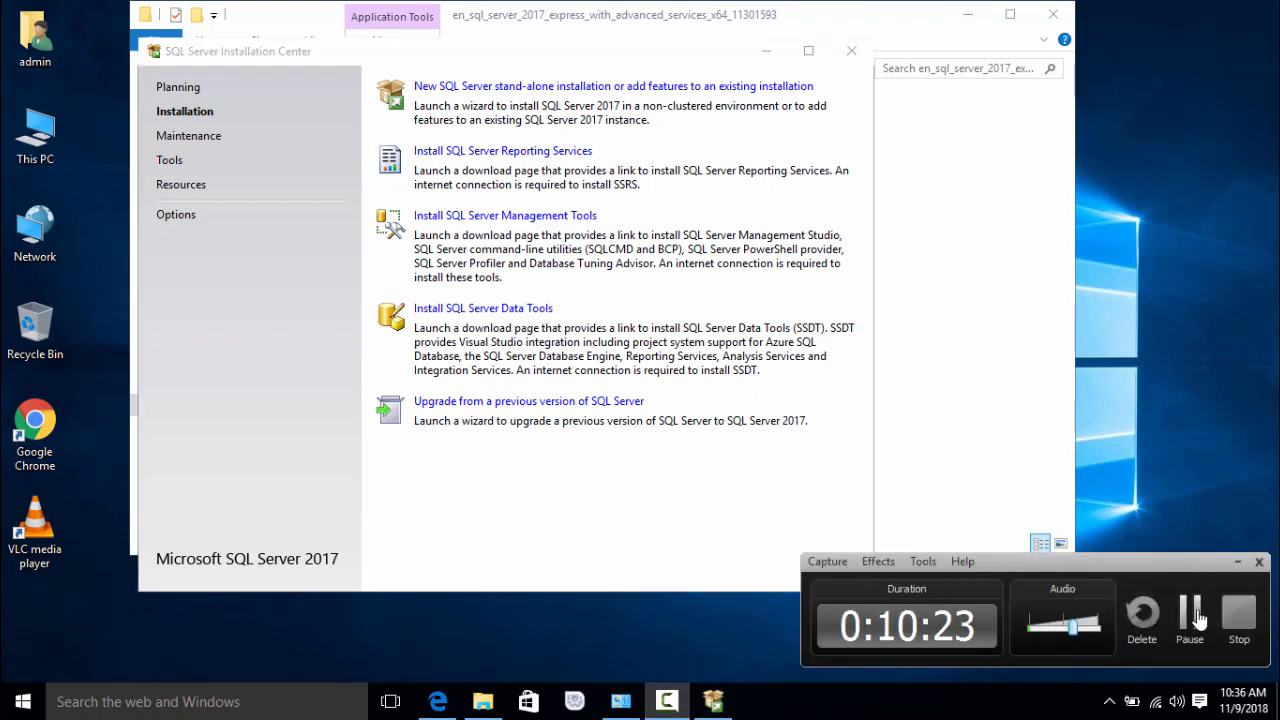